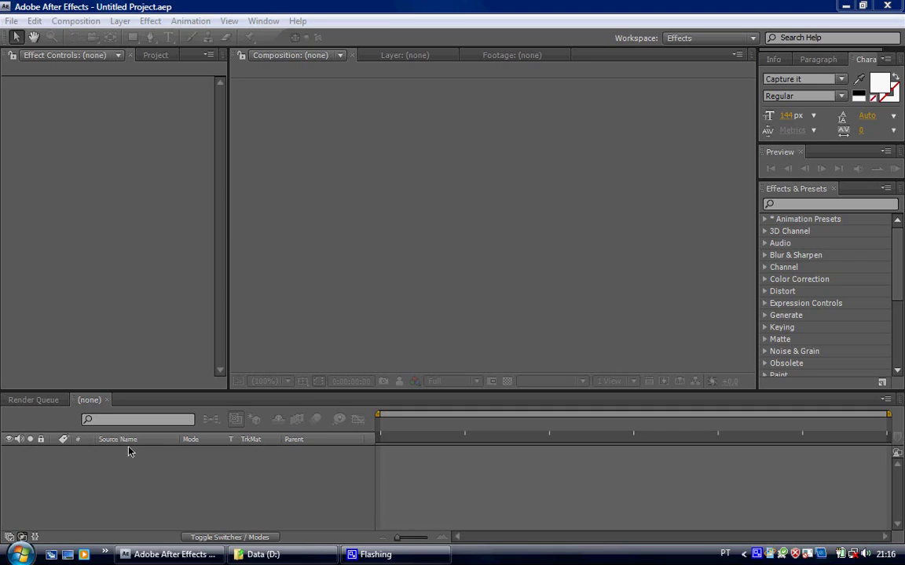
# Create a new 10-second 872×486 composition named spell.
pyautogui.click(130, 553)
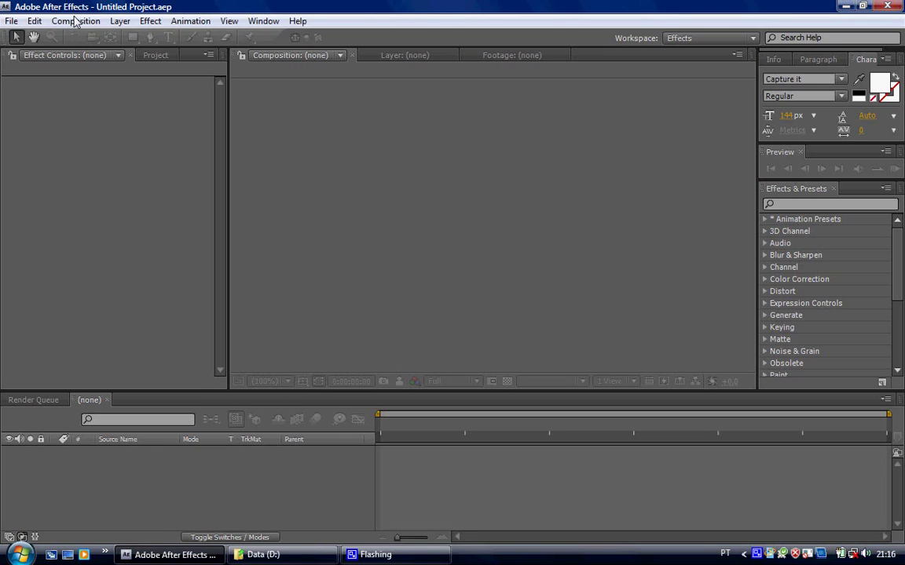
pyautogui.click(76, 21)
pyautogui.click(88, 38)
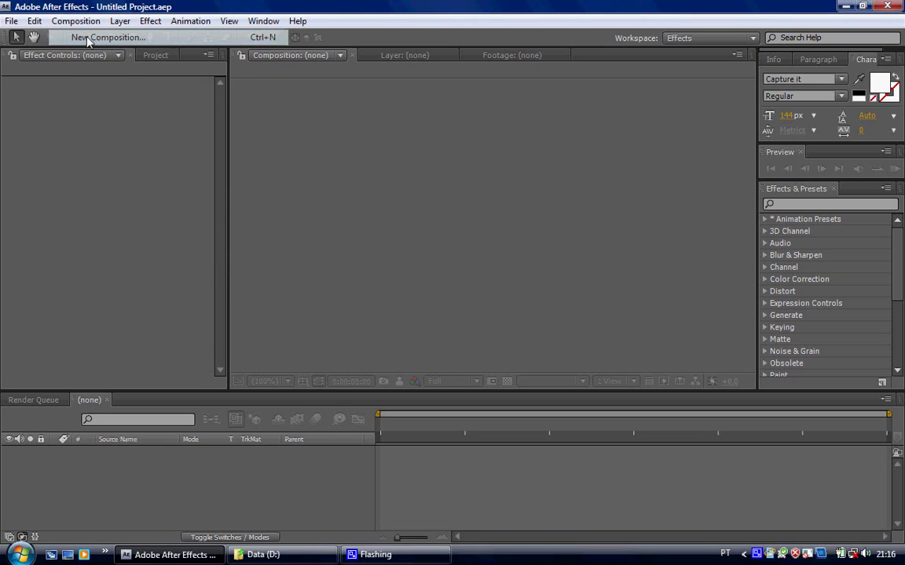
pyautogui.press('BackSpace')
pyautogui.write('spell')
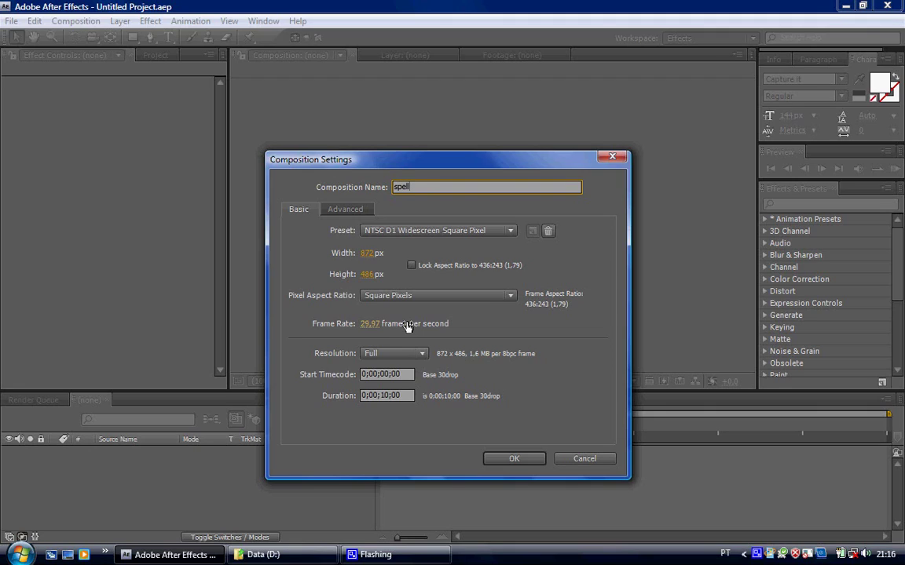
pyautogui.click(512, 460)
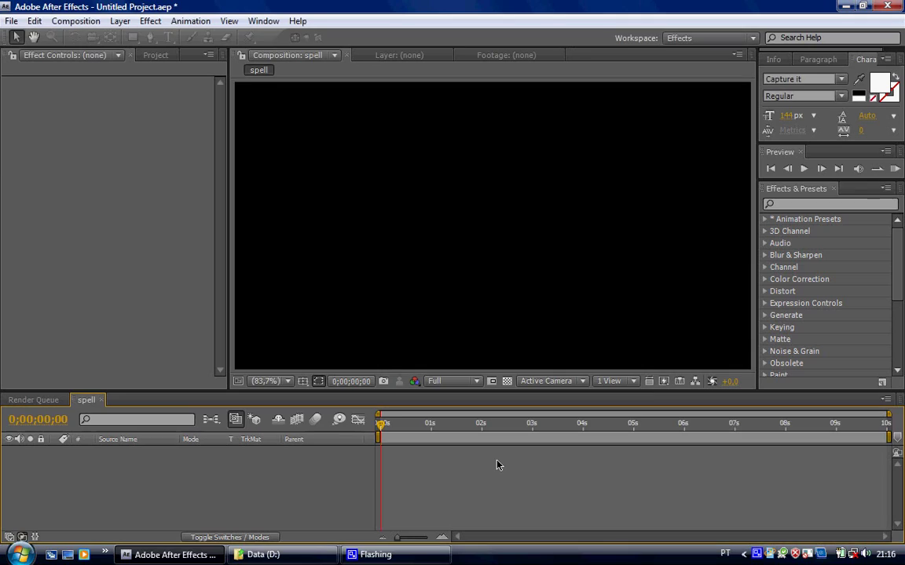
# Add a full-size black solid layer with default settings to the timeline.
pyautogui.rightClick(138, 475)
pyautogui.moveTo(216, 410)
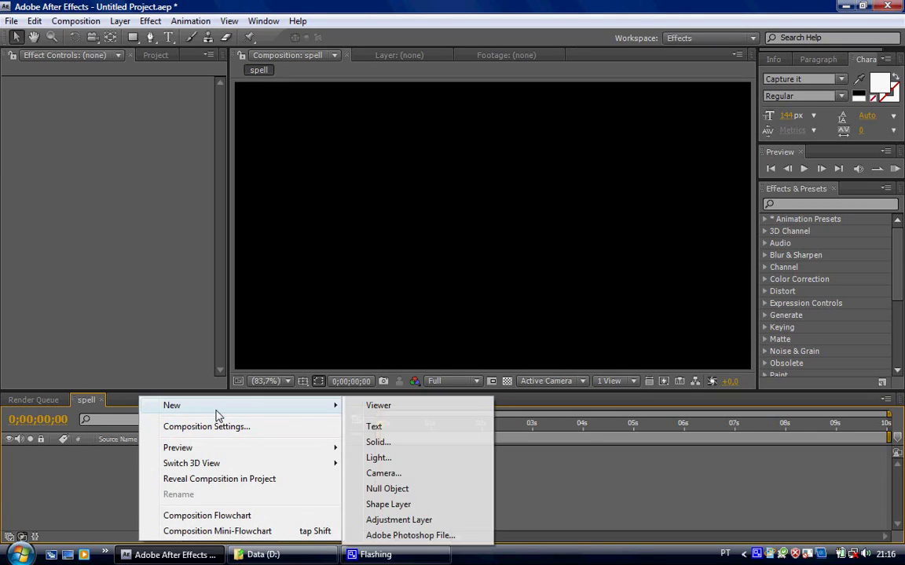
pyautogui.click(369, 444)
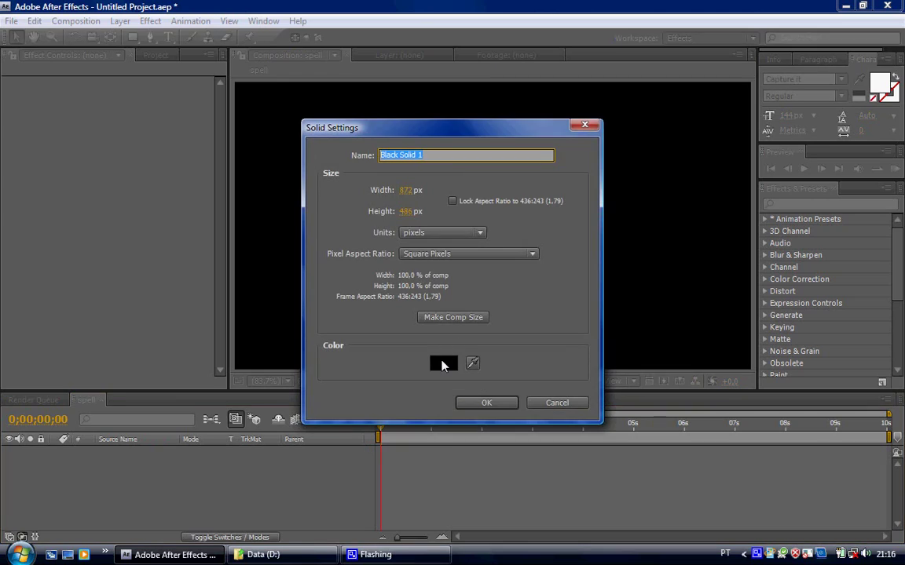
pyautogui.click(481, 403)
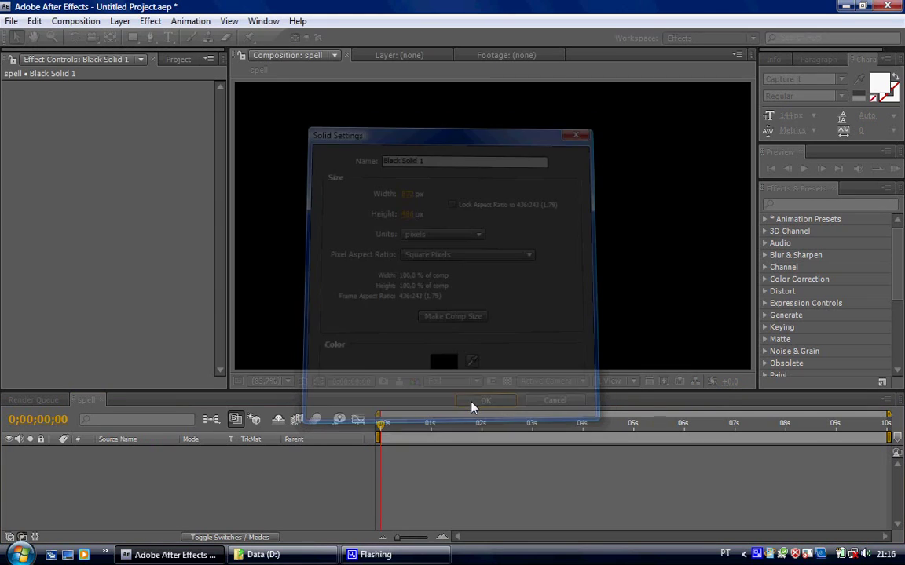
# Apply Fractal Noise to the solid with Contrast 180 and Dynamic Twist fractal type.
pyautogui.click(151, 22)
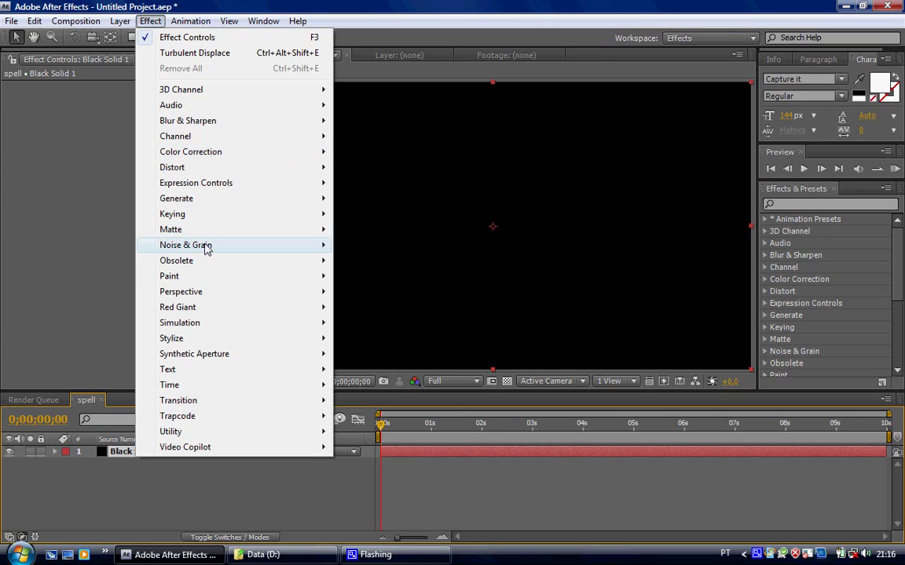
pyautogui.moveTo(205, 247)
pyautogui.click(369, 276)
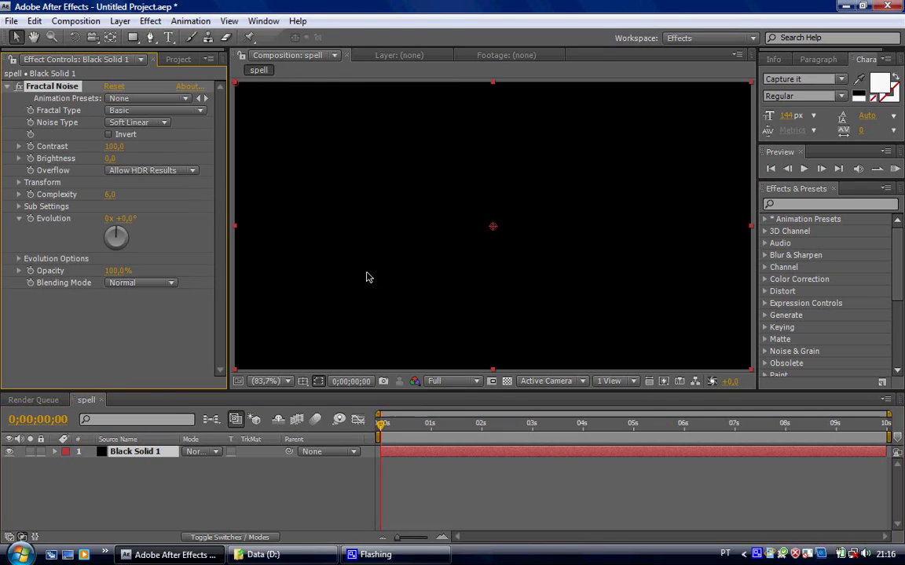
pyautogui.click(113, 148)
pyautogui.write('180')
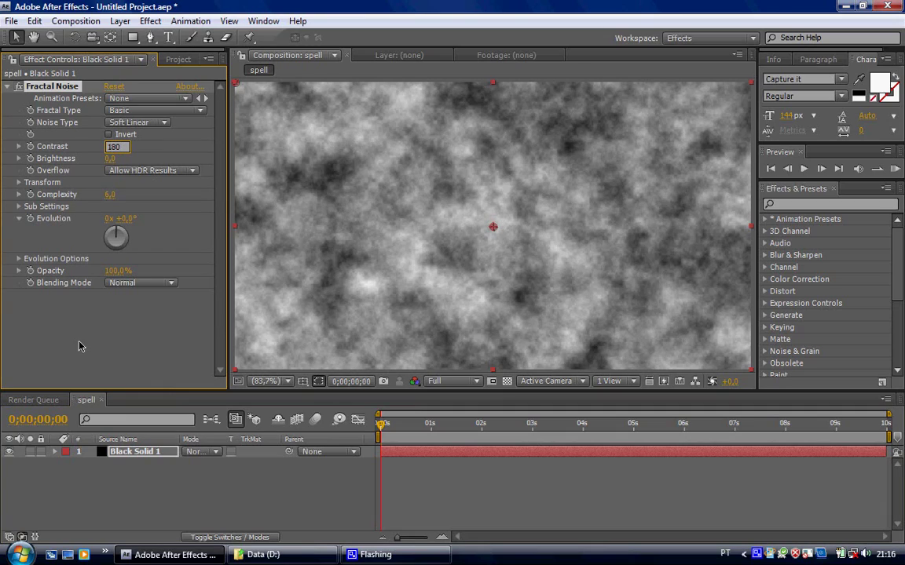
pyautogui.press('Return')
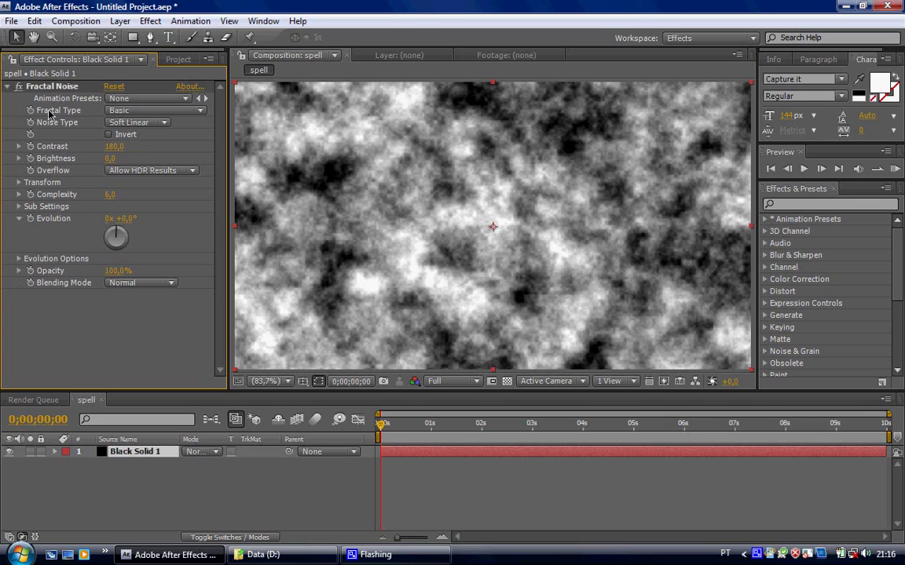
pyautogui.click(201, 112)
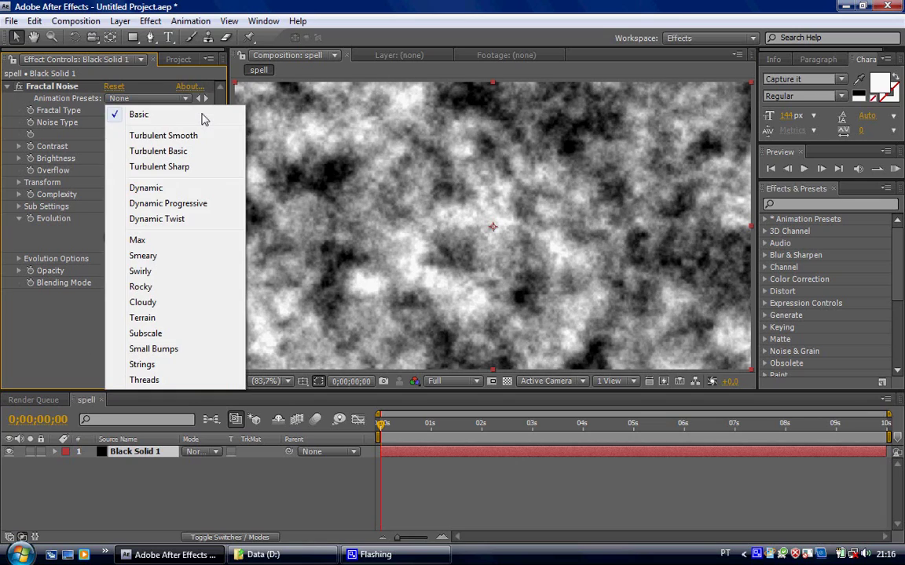
pyautogui.click(169, 219)
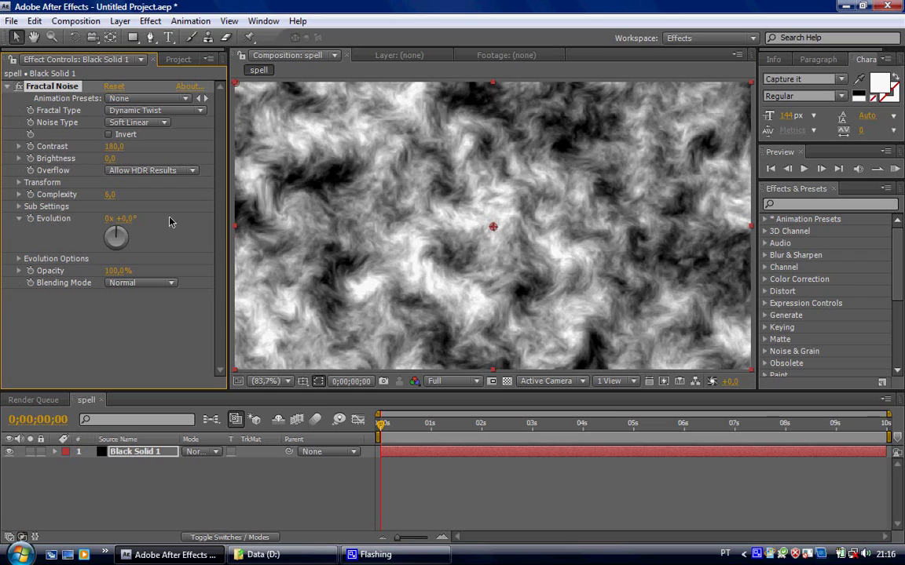
# Add CC Vector Blur to the layer with Amount 8.
pyautogui.click(8, 88)
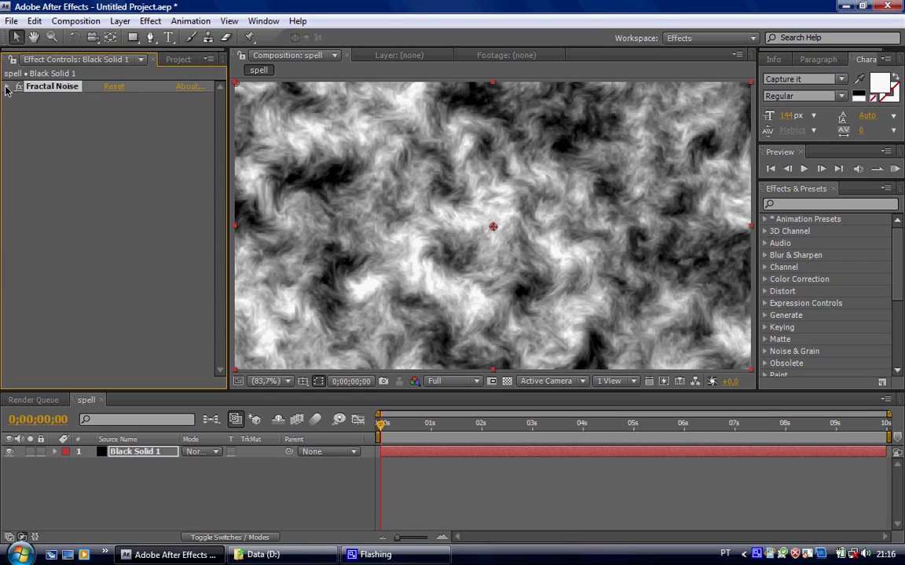
pyautogui.click(149, 21)
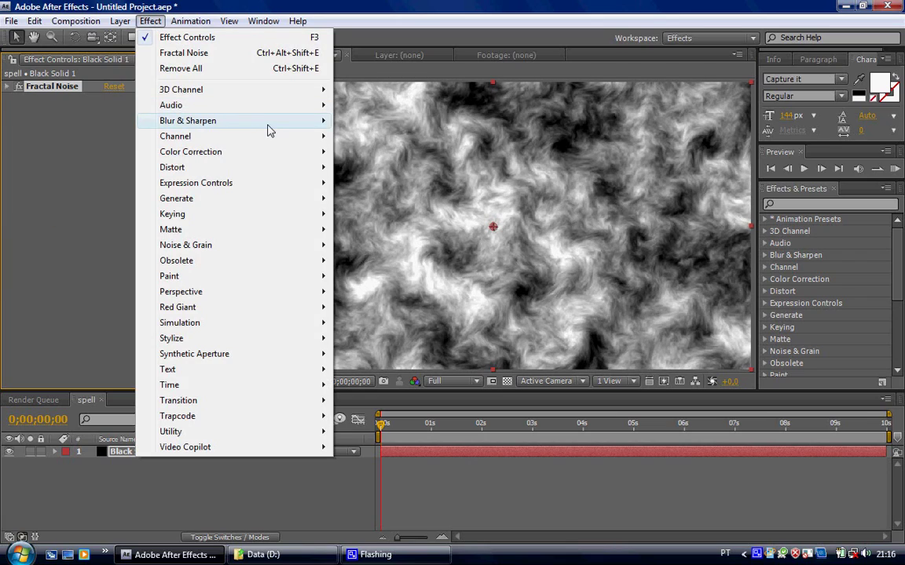
pyautogui.moveTo(265, 123)
pyautogui.click(369, 184)
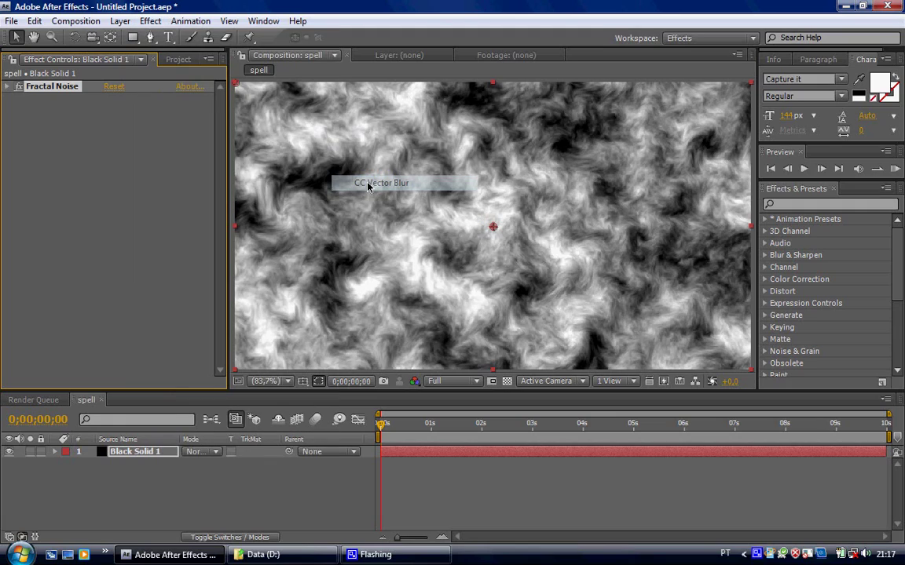
pyautogui.click(110, 135)
pyautogui.write('8')
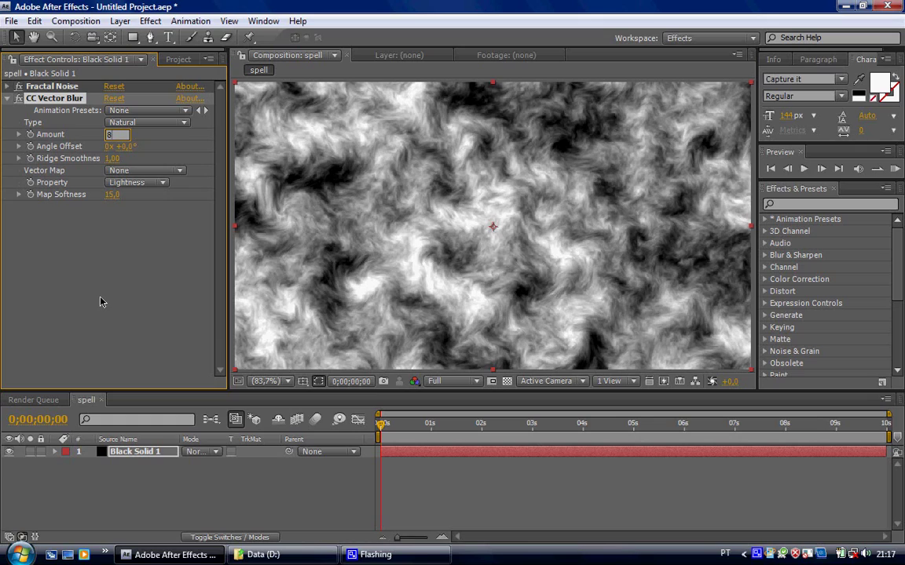
pyautogui.press('Return')
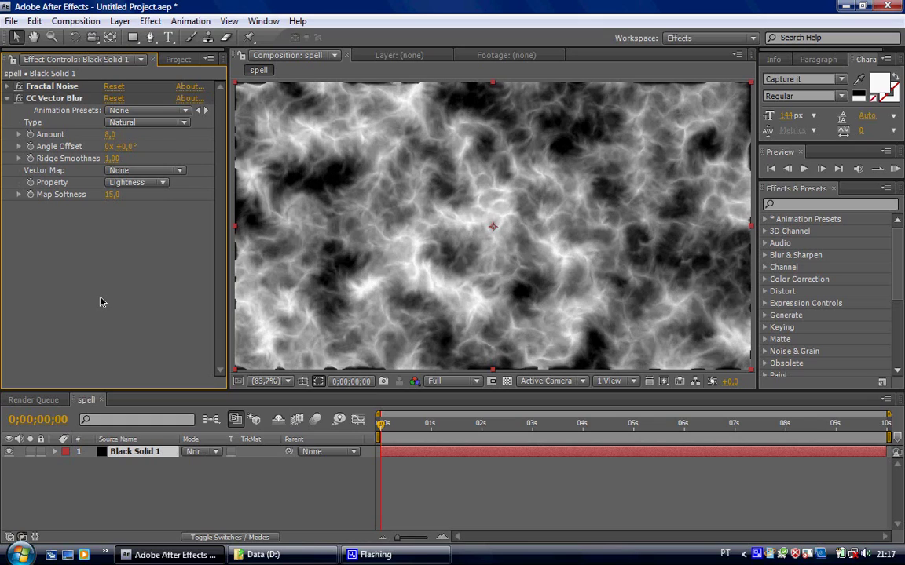
# Add a Curves effect, bowing the Red channel down and the Blue channel up.
pyautogui.click(7, 98)
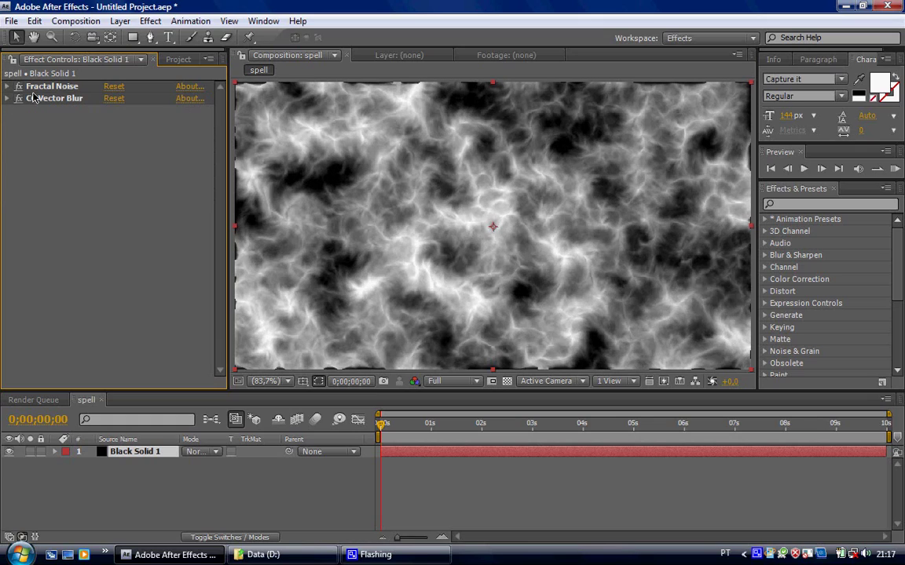
pyautogui.click(149, 20)
pyautogui.moveTo(229, 156)
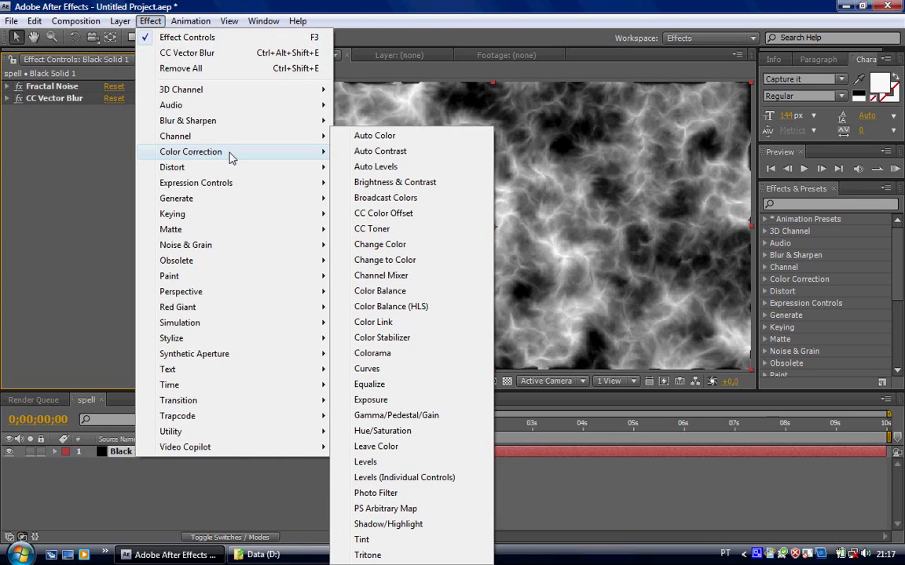
pyautogui.click(366, 369)
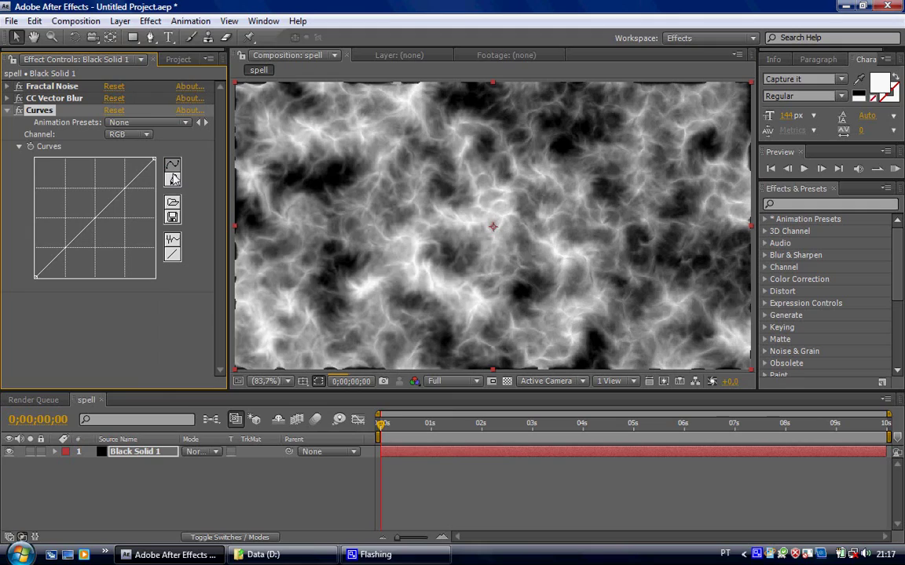
pyautogui.click(129, 134)
pyautogui.click(144, 154)
pyautogui.moveTo(98, 214); pyautogui.dragTo(109, 235)
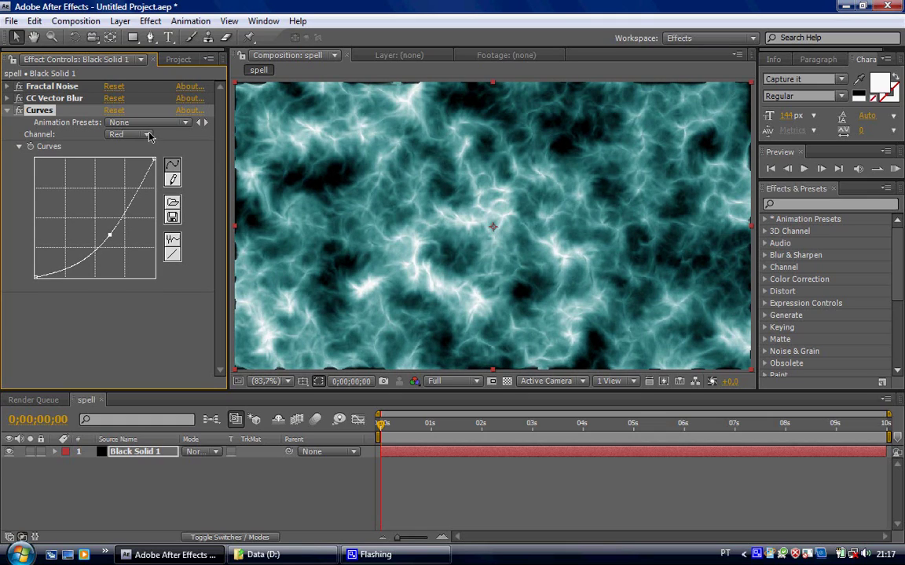
pyautogui.click(132, 134)
pyautogui.click(138, 167)
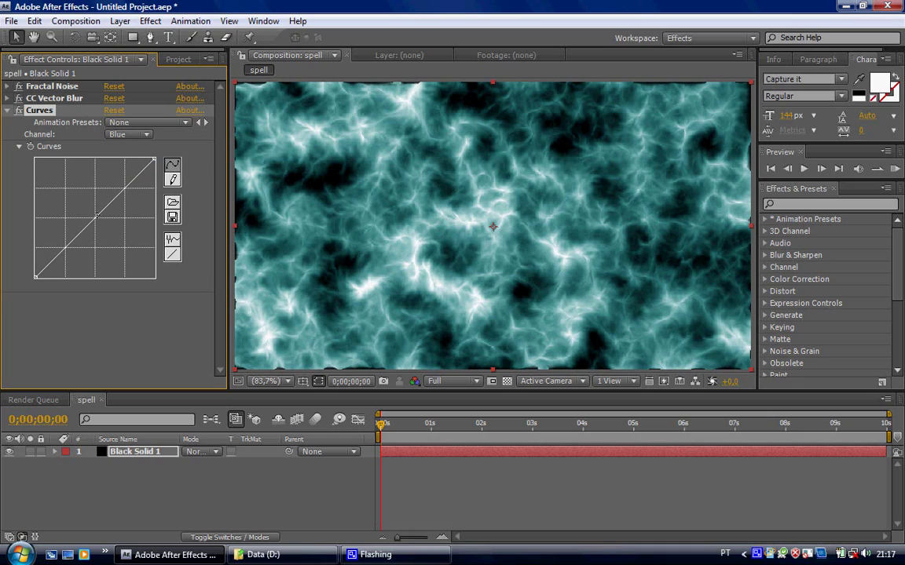
pyautogui.moveTo(95, 214); pyautogui.dragTo(81, 202)
# Duplicate Black Solid 1 and delete the Curves effect from the copy.
pyautogui.click(7, 115)
pyautogui.click(7, 113)
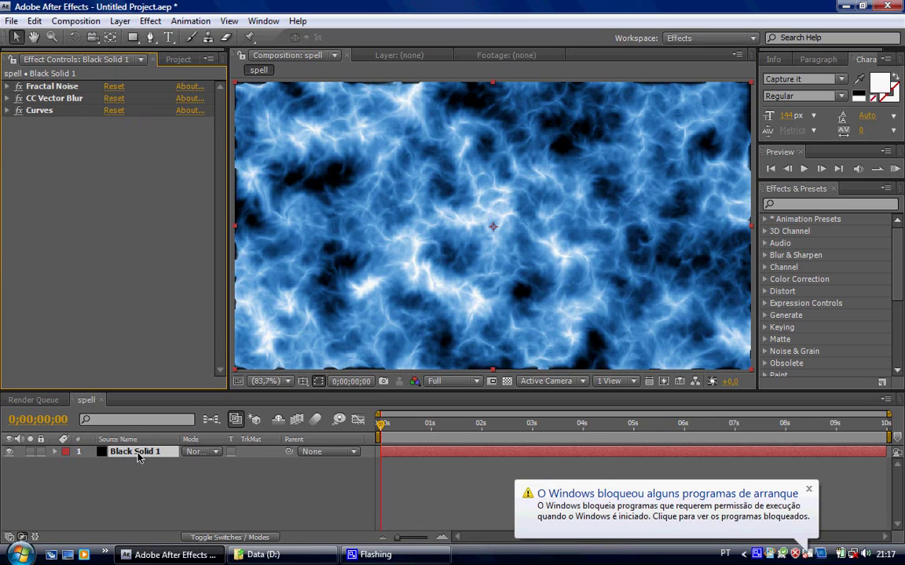
pyautogui.hotkey('ctrl', 'd')
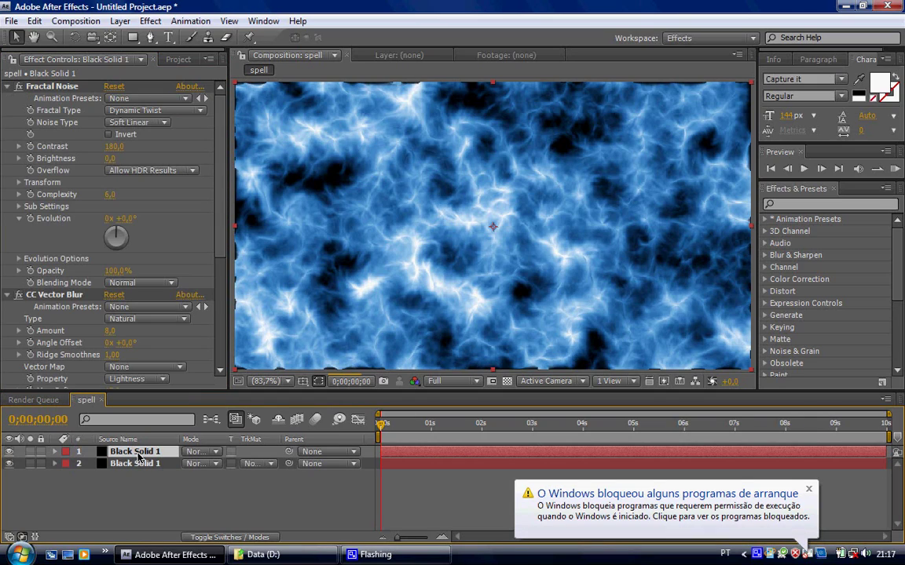
pyautogui.moveTo(220, 129); pyautogui.dragTo(218, 297)
pyautogui.click(40, 207)
pyautogui.press('Delete')
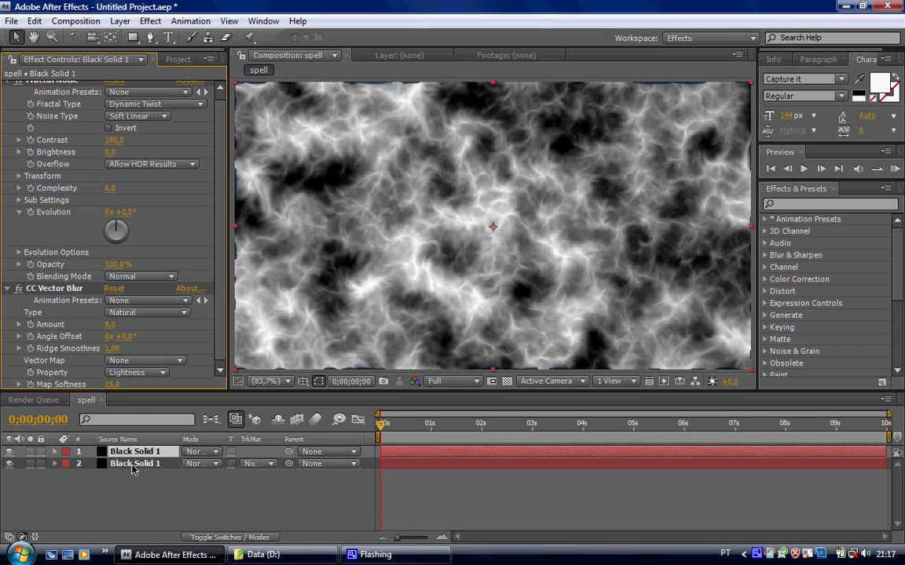
# Turn the copy's noise Evolution, set its Scale to 65 and raise Contrast to about 189.
pyautogui.moveTo(118, 214); pyautogui.dragTo(155, 212)
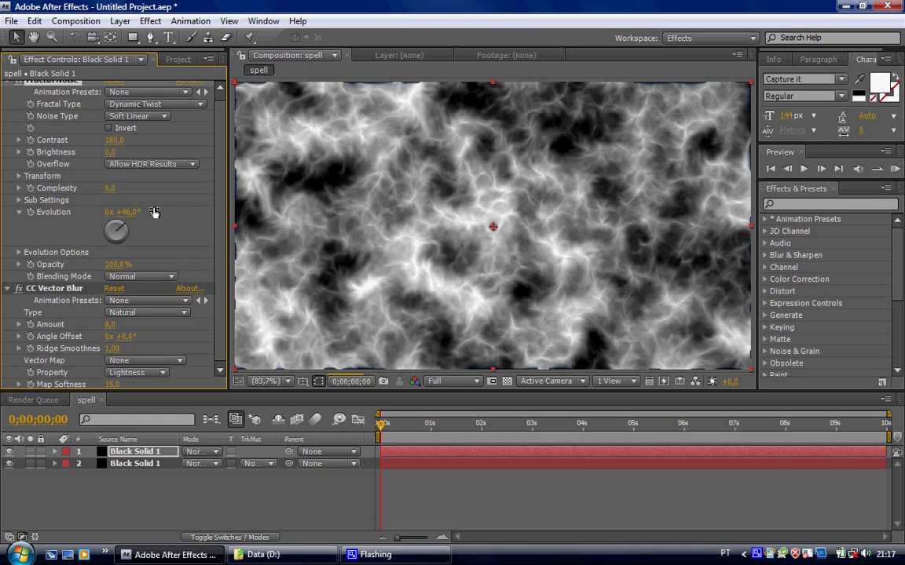
pyautogui.scroll(1, 221, 210)
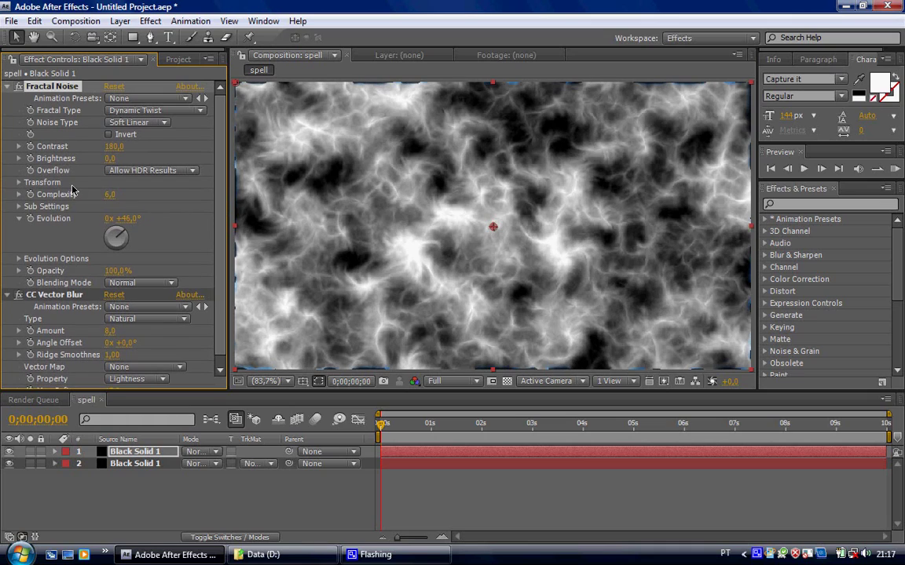
pyautogui.click(18, 183)
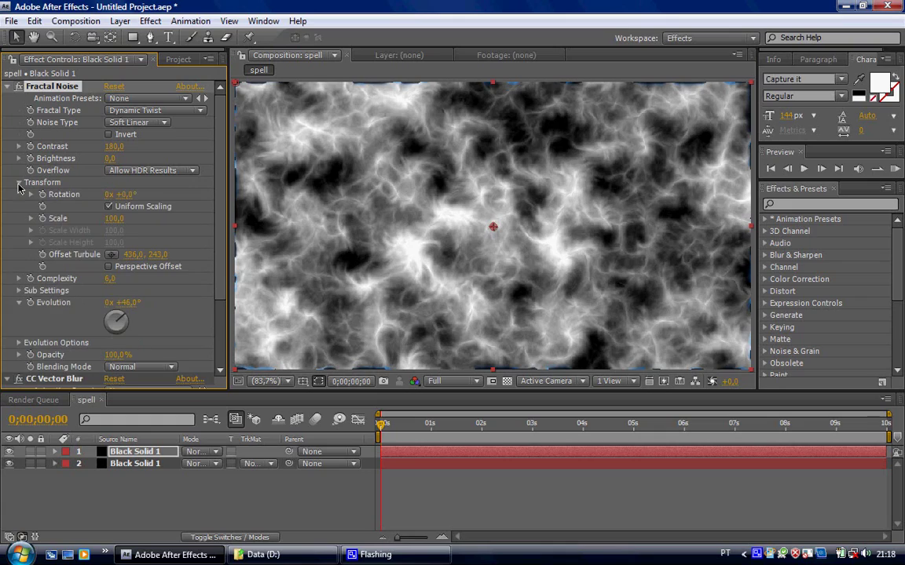
pyautogui.click(114, 223)
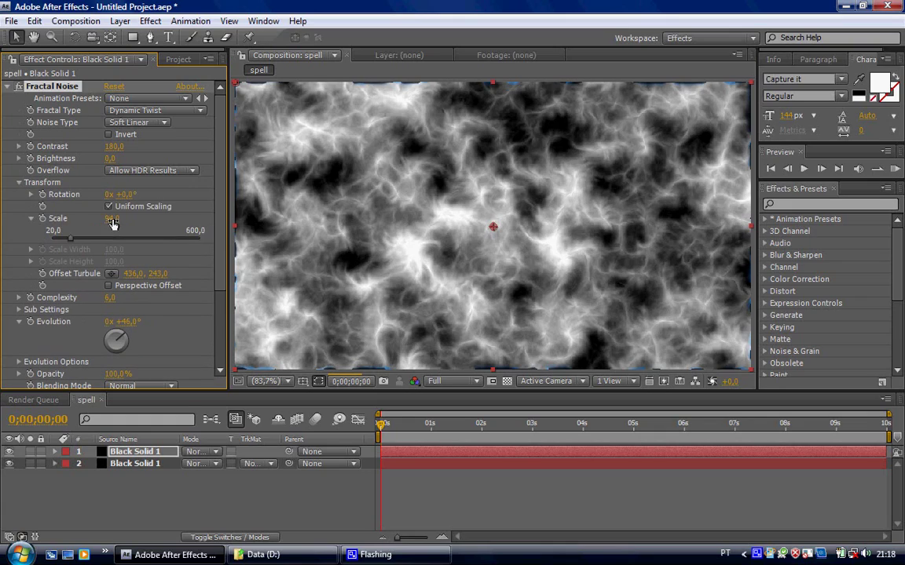
pyautogui.write('65')
pyautogui.press('Return')
pyautogui.click(130, 502)
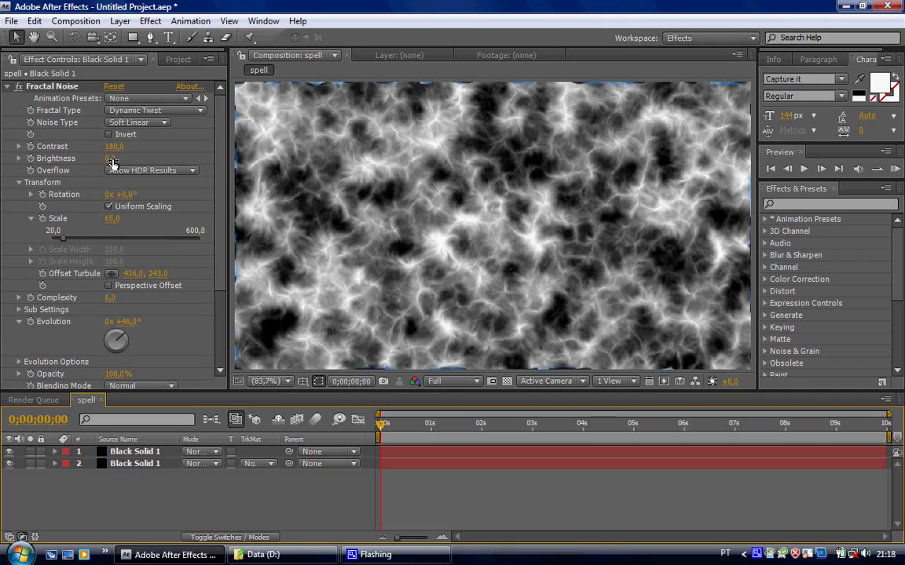
pyautogui.moveTo(114, 150); pyautogui.dragTo(124, 149)
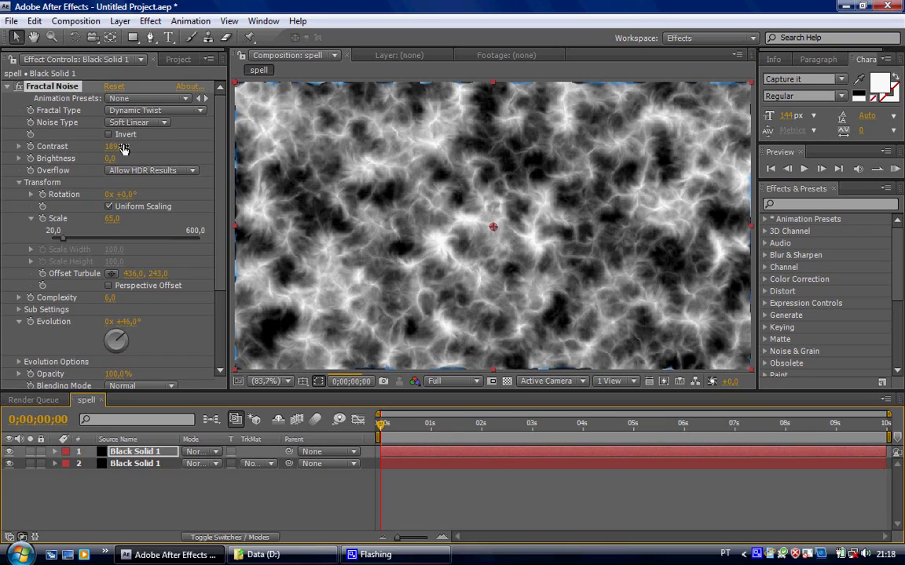
pyautogui.click(123, 149)
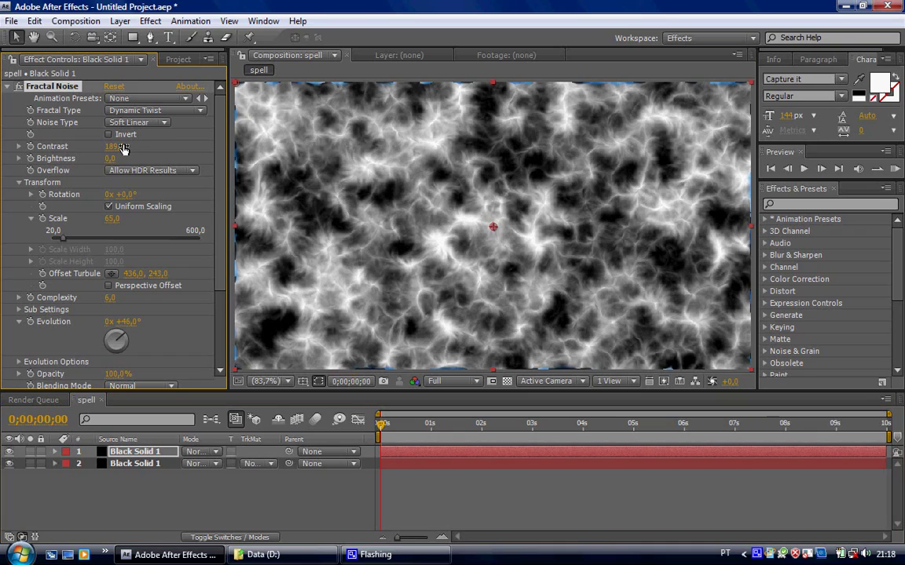
# Draw a closed ten-point pen mask around the centre of the top noise layer.
pyautogui.click(147, 37)
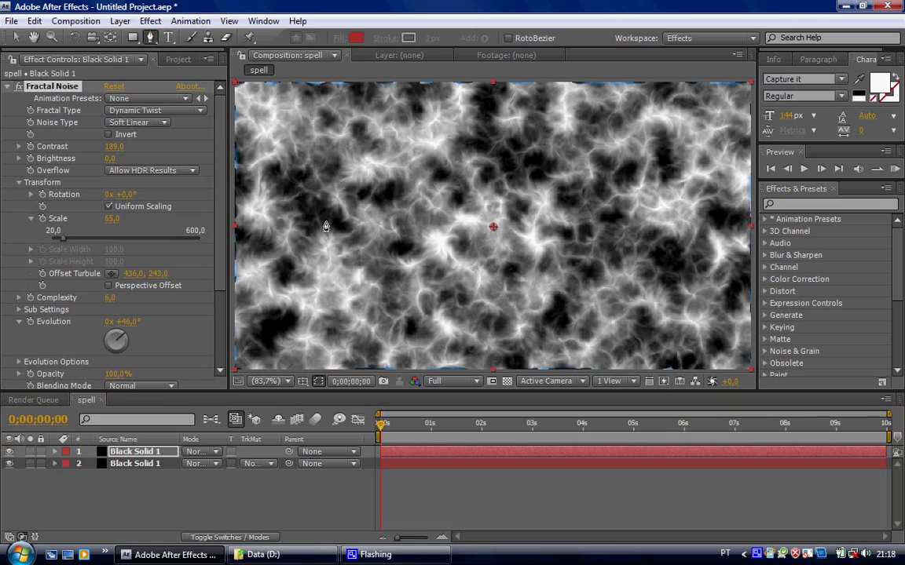
pyautogui.click(401, 274)
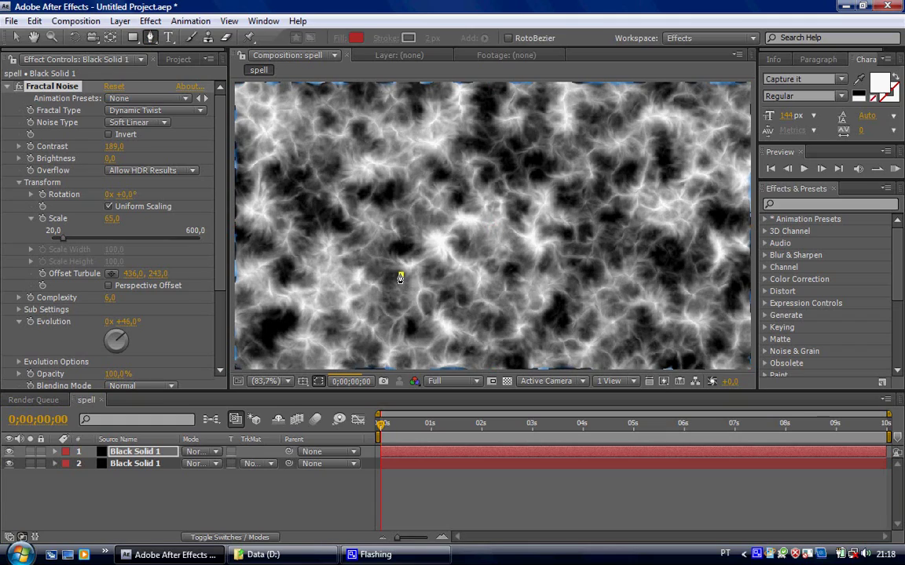
pyautogui.click(353, 240)
pyautogui.click(344, 204)
pyautogui.click(359, 145)
pyautogui.click(406, 138)
pyautogui.click(466, 150)
pyautogui.click(490, 213)
pyautogui.click(467, 282)
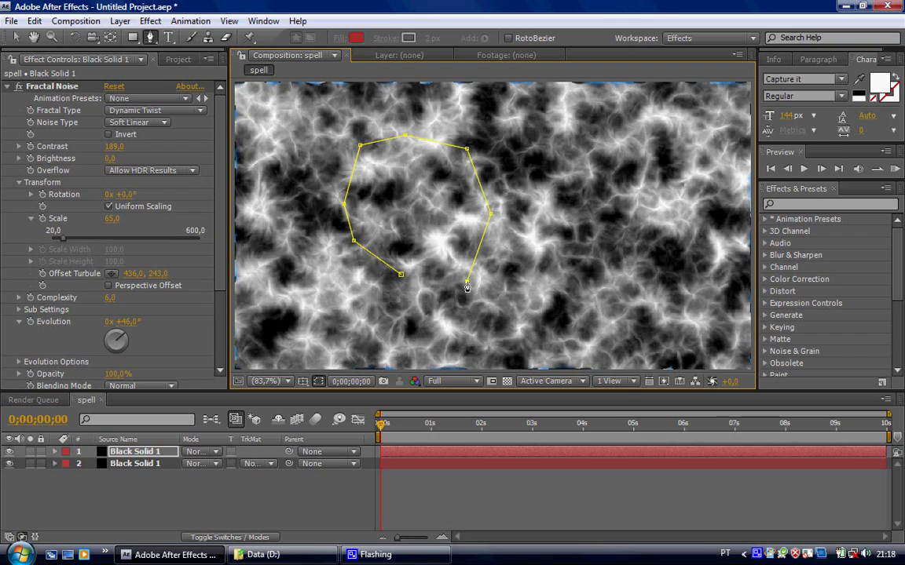
pyautogui.click(435, 294)
pyautogui.click(391, 320)
pyautogui.click(401, 275)
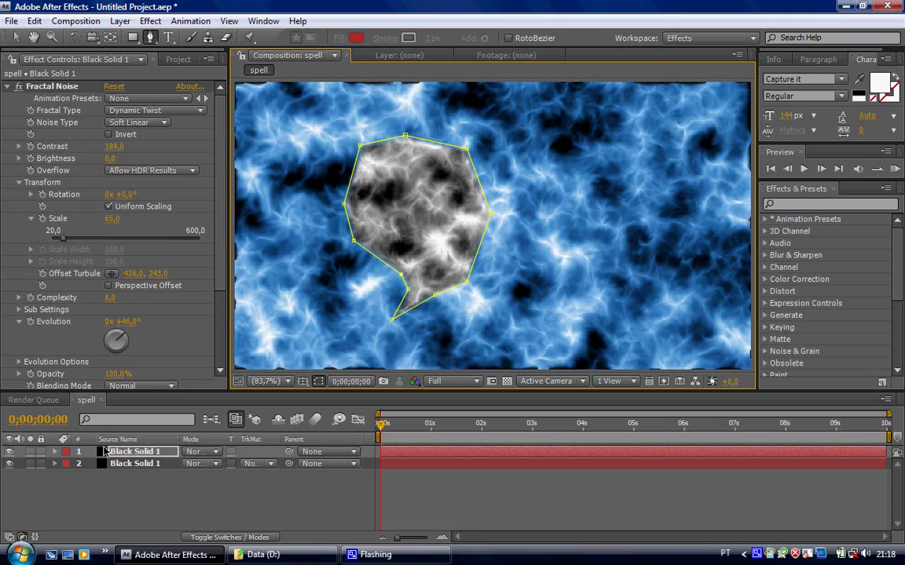
# Feather the mask by 21 pixels and bring up layer 2's track matte choices.
pyautogui.press('f')
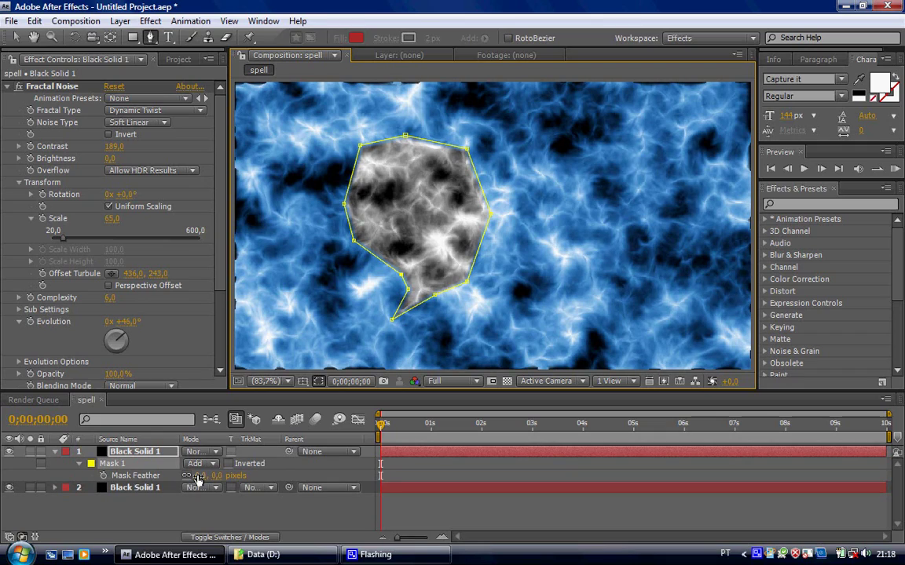
pyautogui.moveTo(196, 481); pyautogui.dragTo(213, 476)
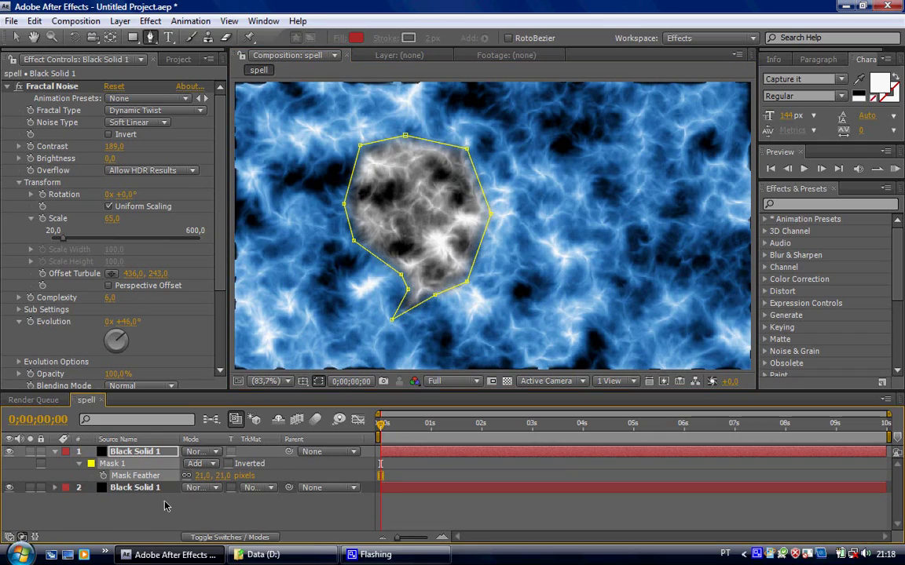
pyautogui.press('v')
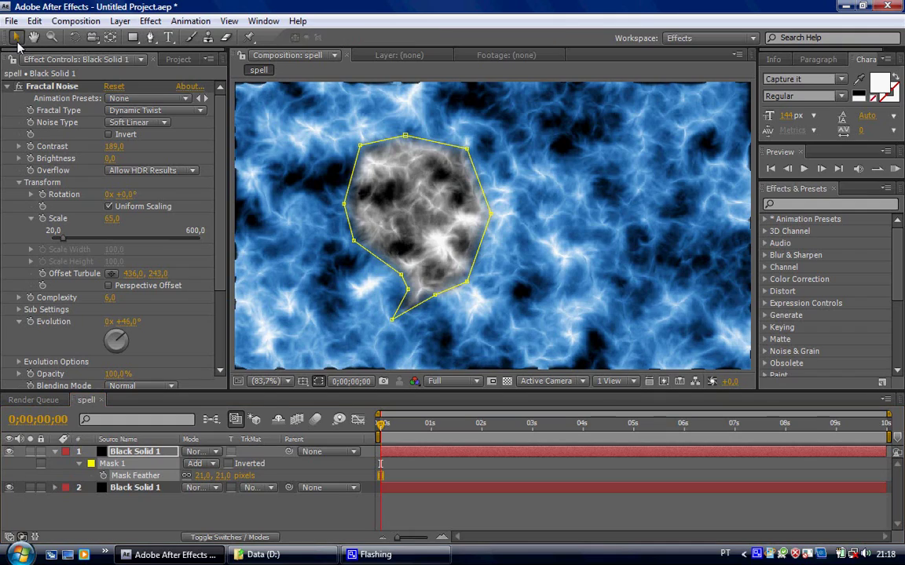
pyautogui.click(110, 506)
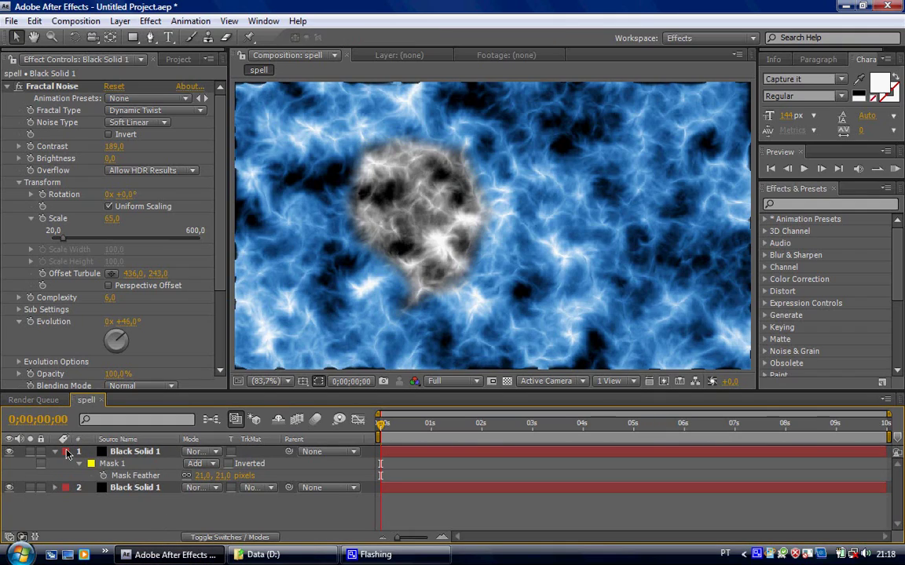
pyautogui.click(55, 451)
pyautogui.click(138, 464)
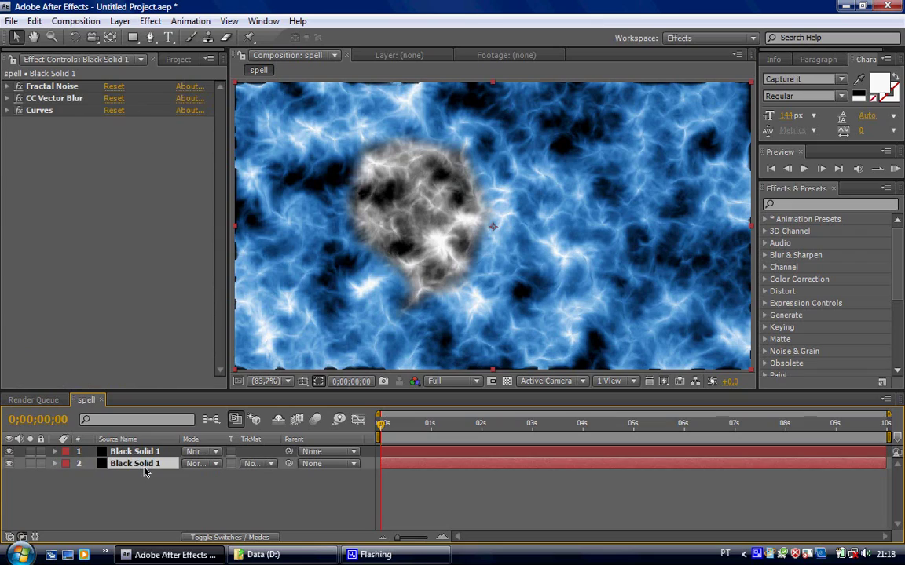
pyautogui.click(273, 464)
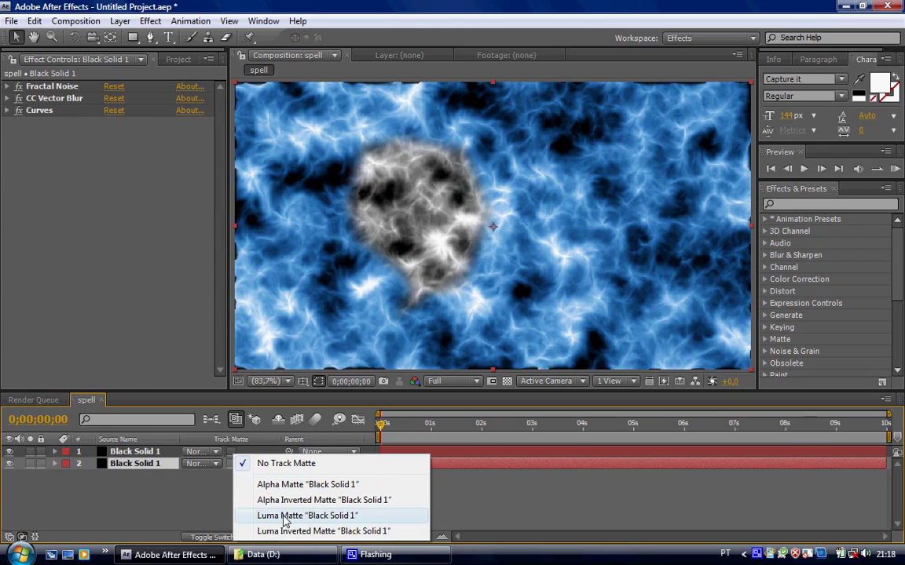
# Set layer 2's track matte to Luma Matte and preview the result.
pyautogui.click(283, 516)
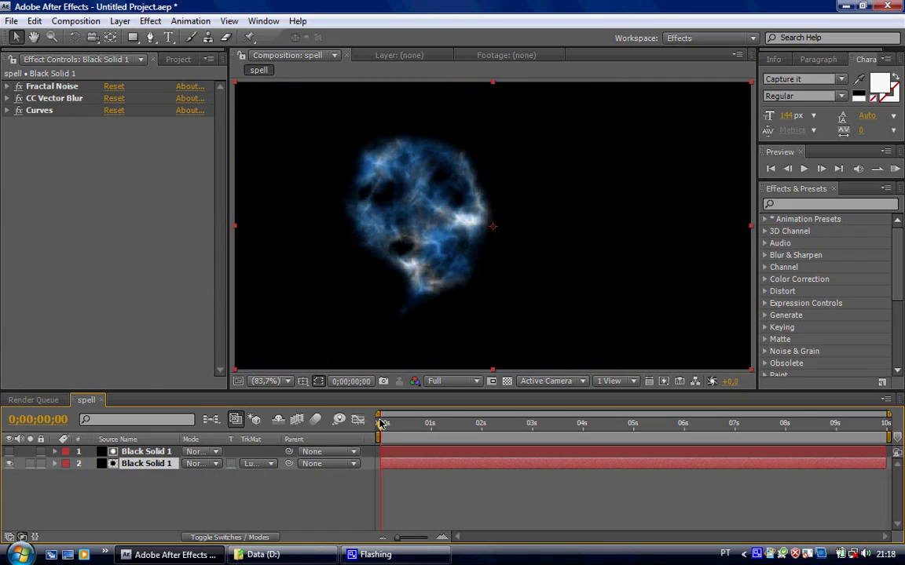
pyautogui.press('space')
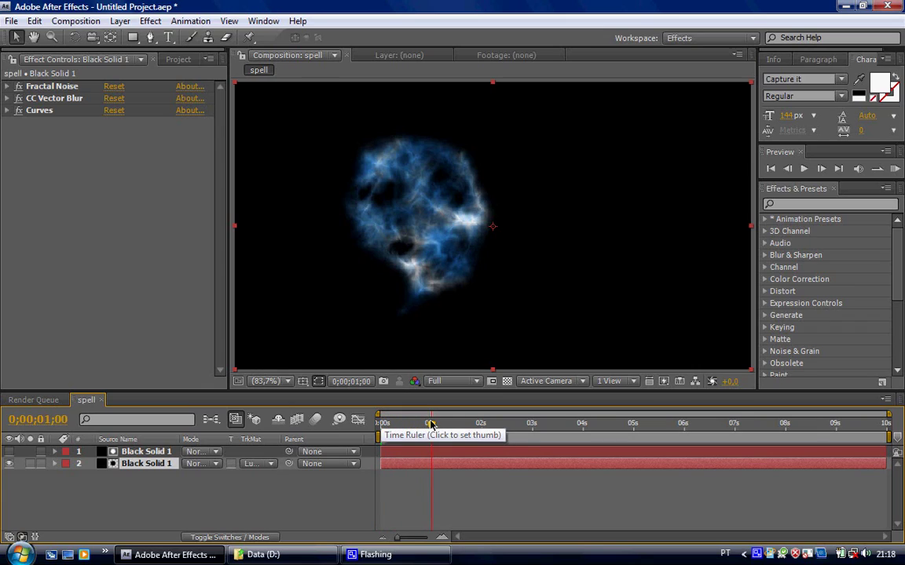
pyautogui.click(303, 504)
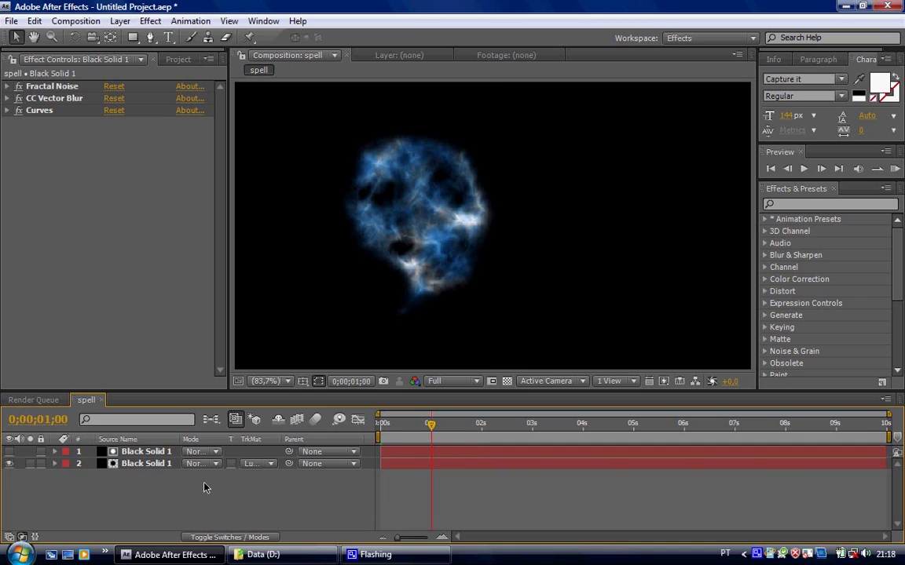
# Keyframe the noise Brightness at -141 at 0;00;00;29.
pyautogui.click(152, 453)
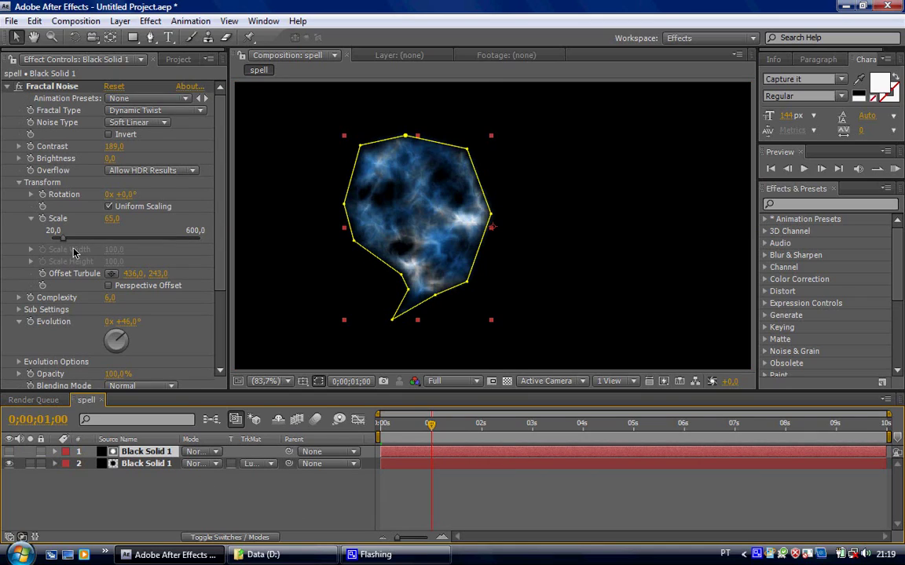
pyautogui.click(429, 425)
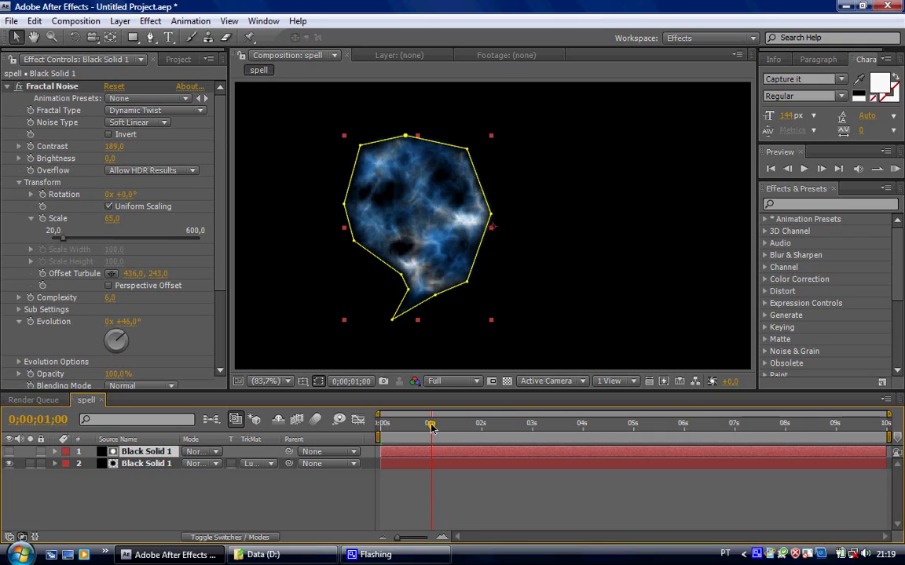
pyautogui.click(30, 158)
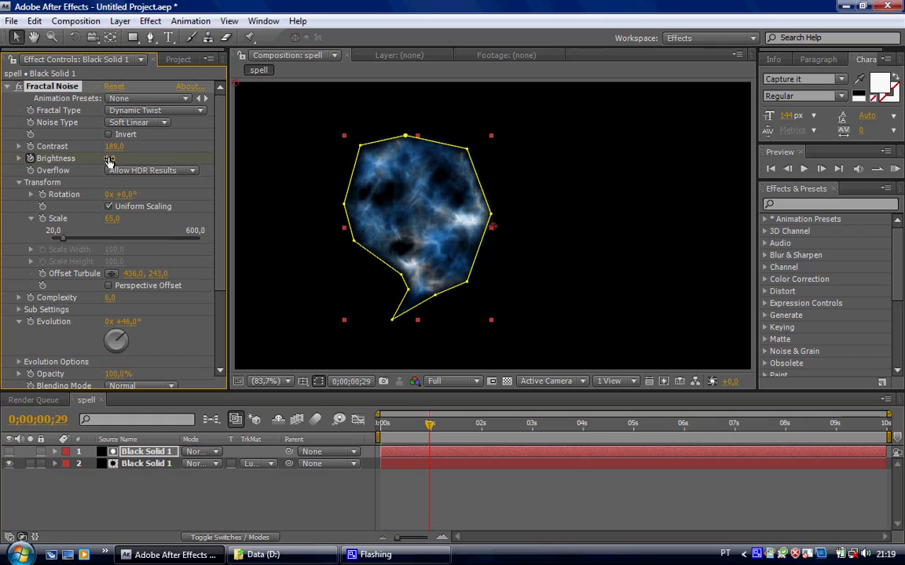
pyautogui.moveTo(110, 160); pyautogui.dragTo(64, 204)
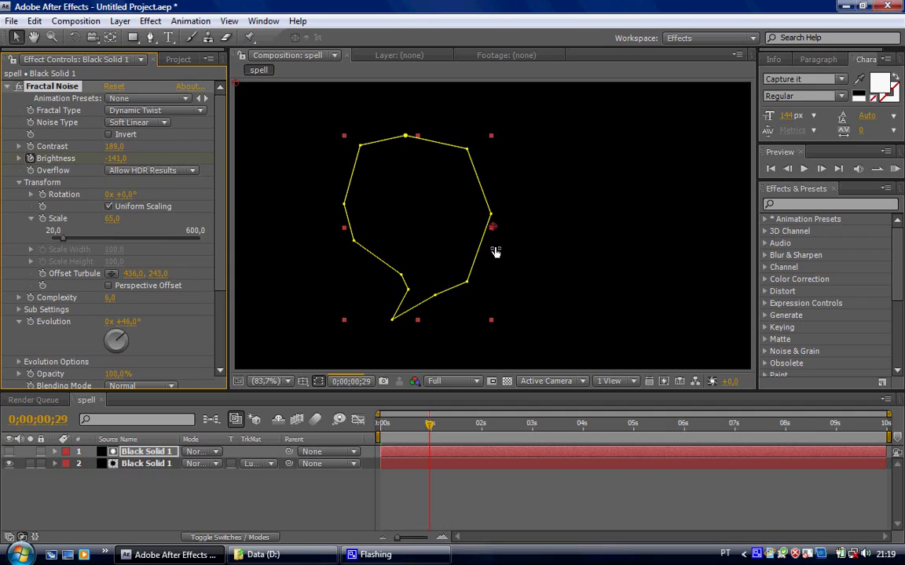
# Key Brightness up to -45 at 0;00;01;03 and back to about -119 at 0;00;01;07.
pyautogui.click(821, 169)
pyautogui.click(821, 169)
pyautogui.click(822, 169)
pyautogui.click(821, 168)
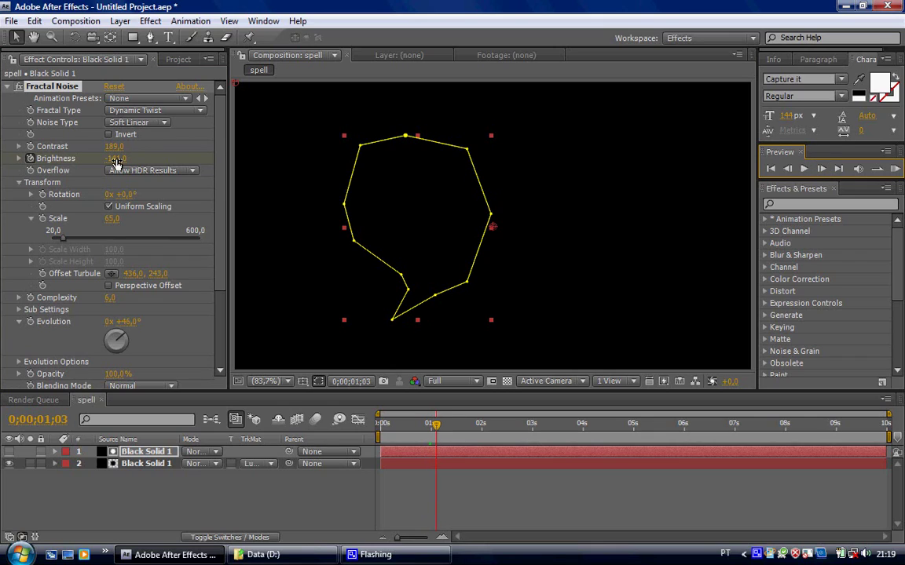
pyautogui.moveTo(116, 161); pyautogui.dragTo(164, 151)
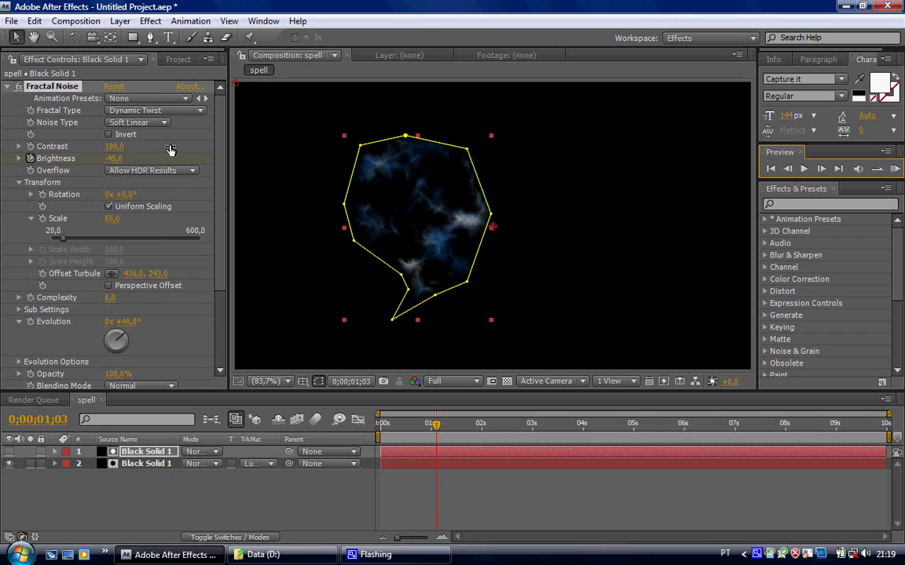
pyautogui.click(822, 171)
pyautogui.moveTo(113, 161); pyautogui.dragTo(95, 197)
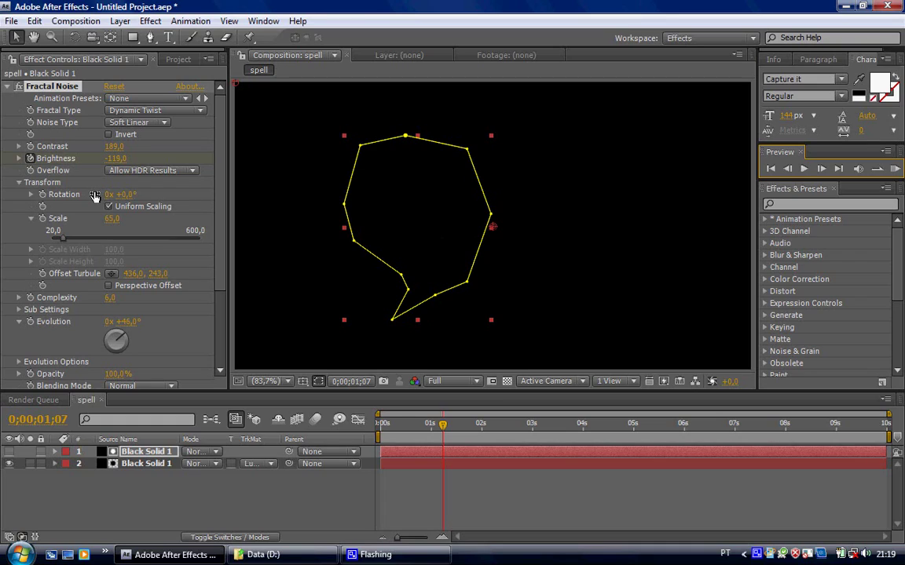
# Step through frames 0;00;01;01 to 0;00;01;03 to review the brightness flash.
pyautogui.click(787, 169)
pyautogui.click(788, 169)
pyautogui.click(789, 169)
pyautogui.click(788, 169)
pyautogui.click(789, 169)
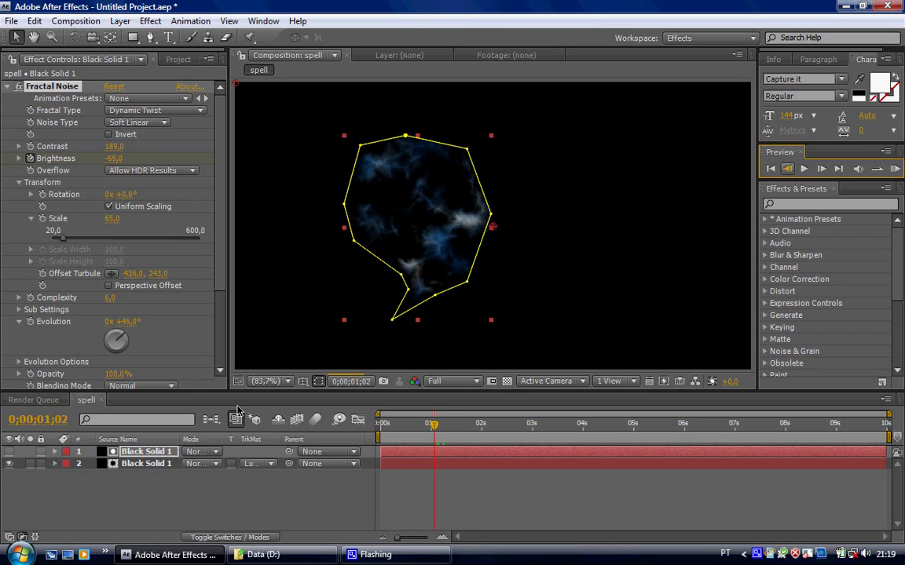
pyautogui.click(788, 169)
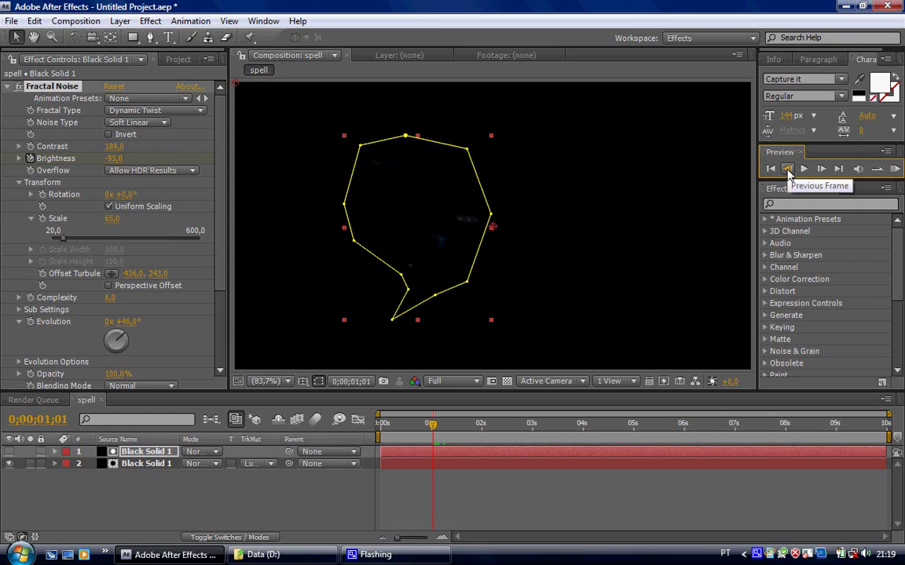
pyautogui.click(820, 168)
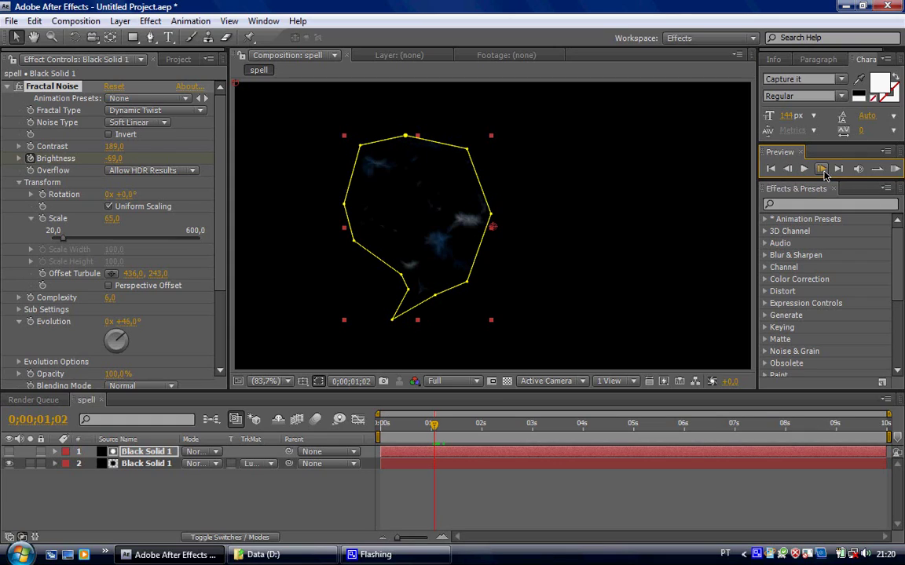
pyautogui.click(821, 168)
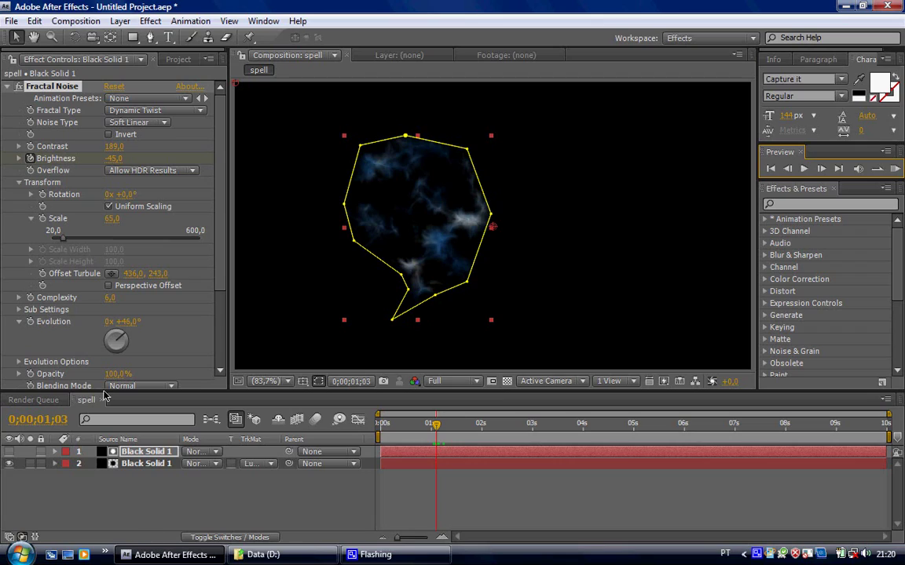
# Add Turbulent Displace to the noise layer with its offset at 315.2, 230.5.
pyautogui.click(7, 86)
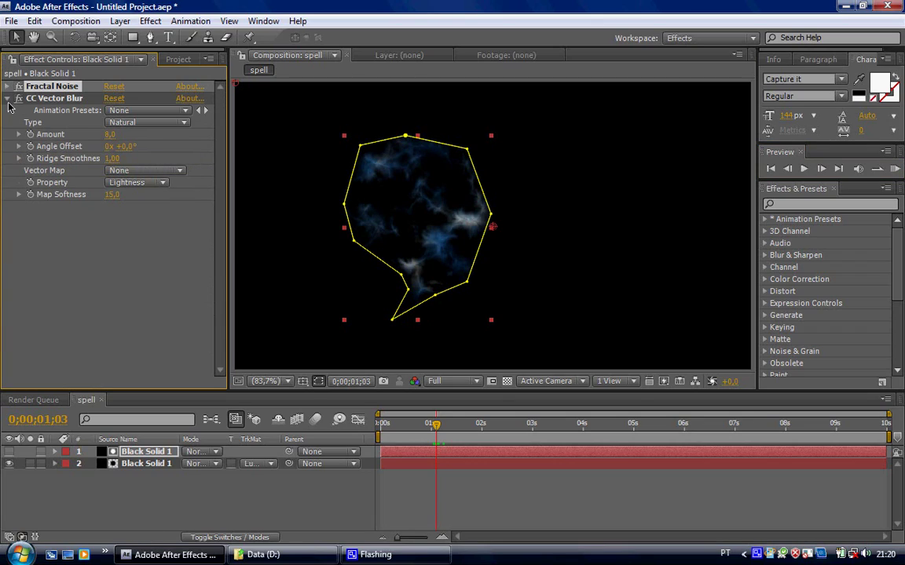
pyautogui.click(7, 98)
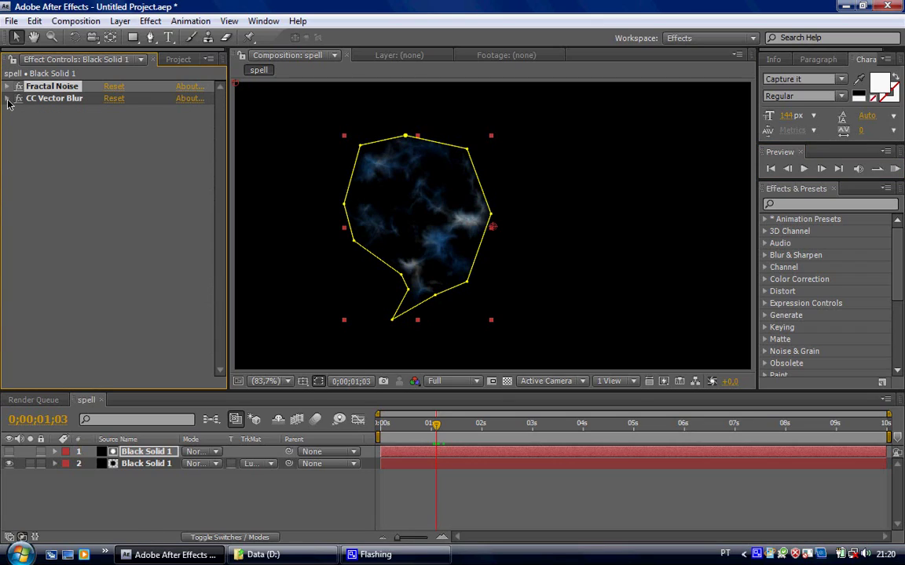
pyautogui.click(150, 21)
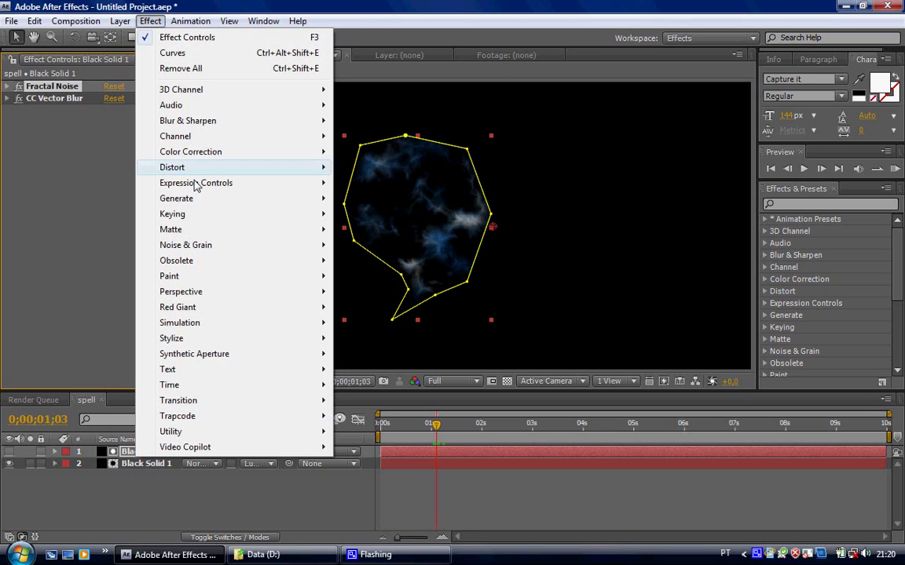
pyautogui.moveTo(230, 167)
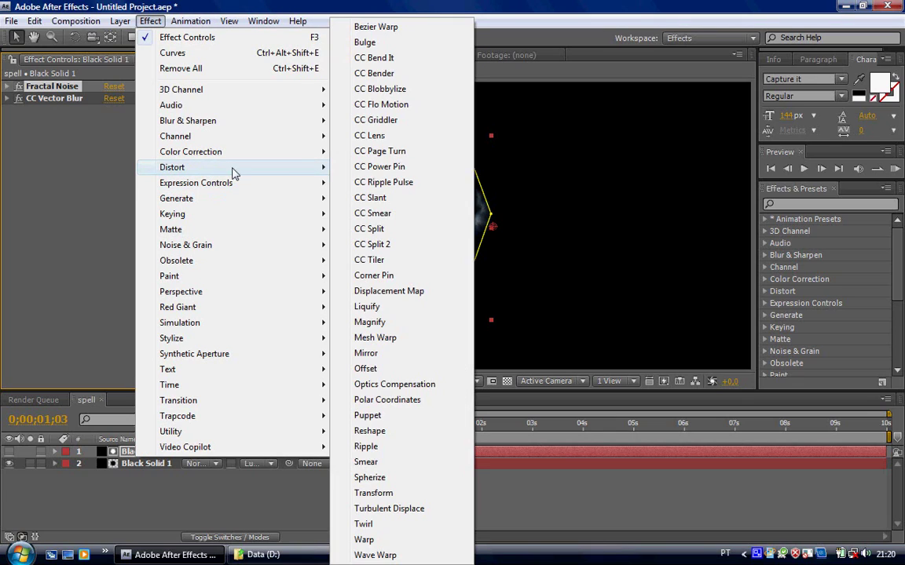
pyautogui.click(397, 509)
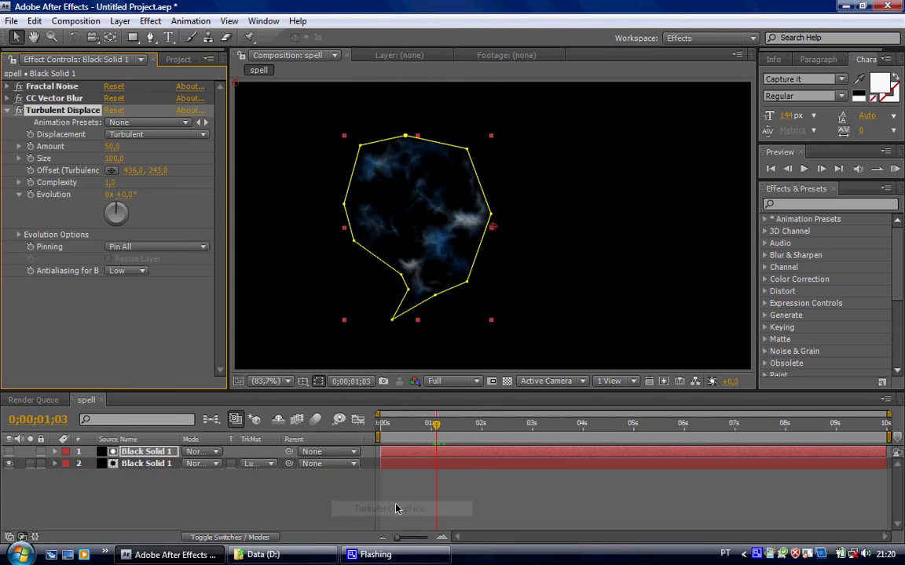
pyautogui.click(111, 171)
pyautogui.click(422, 224)
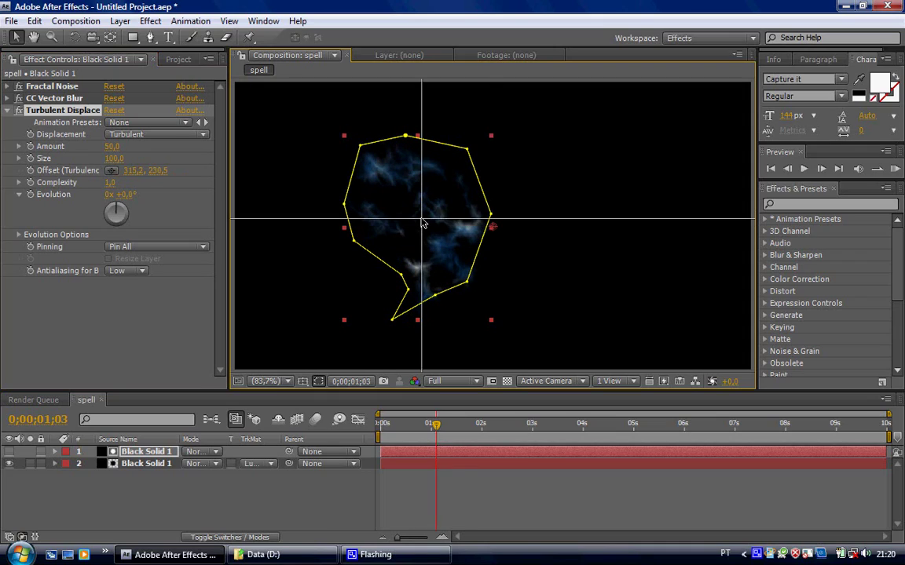
pyautogui.click(422, 218)
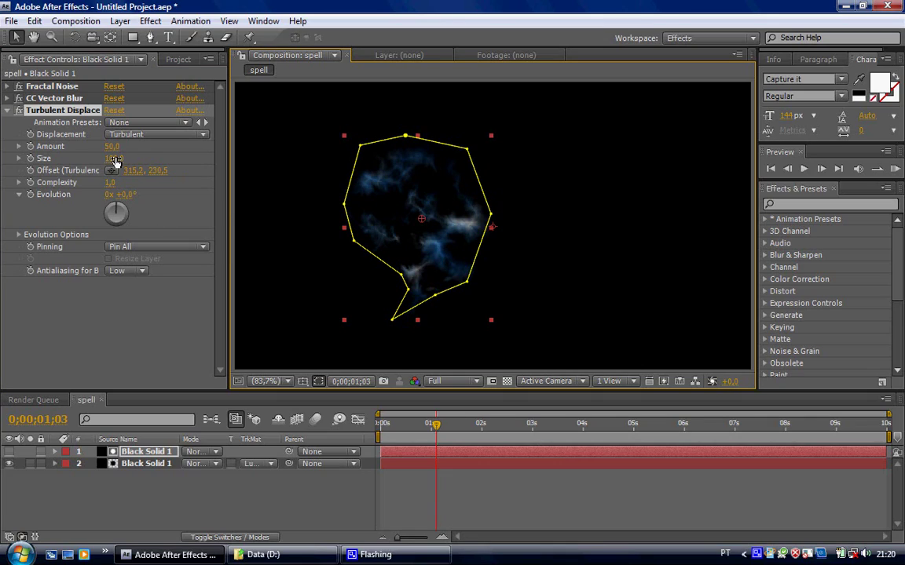
# Set Turbulent Displace Size to 2.0 and Amount to 160.
pyautogui.moveTo(115, 161); pyautogui.dragTo(111, 151)
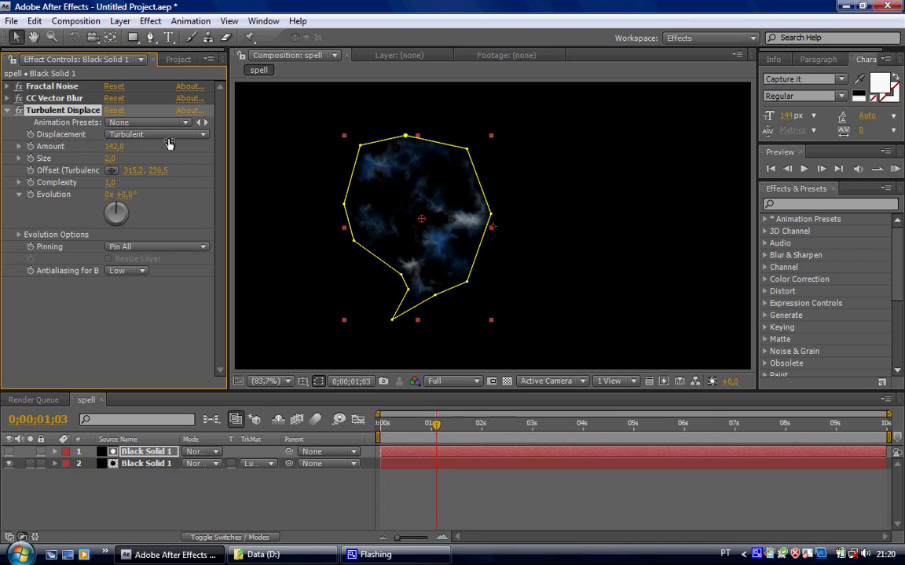
pyautogui.moveTo(168, 143); pyautogui.dragTo(198, 138)
pyautogui.click(114, 148)
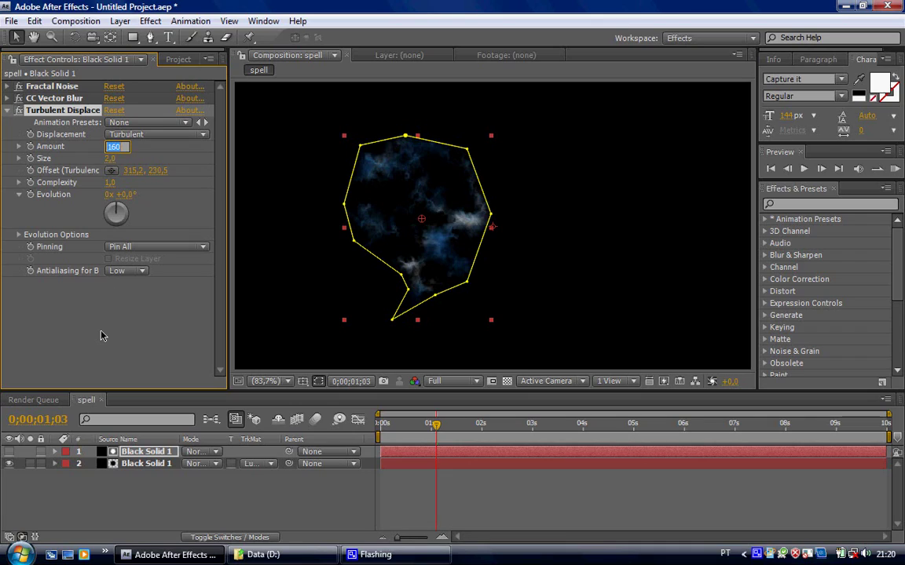
pyautogui.click(54, 208)
pyautogui.click(8, 110)
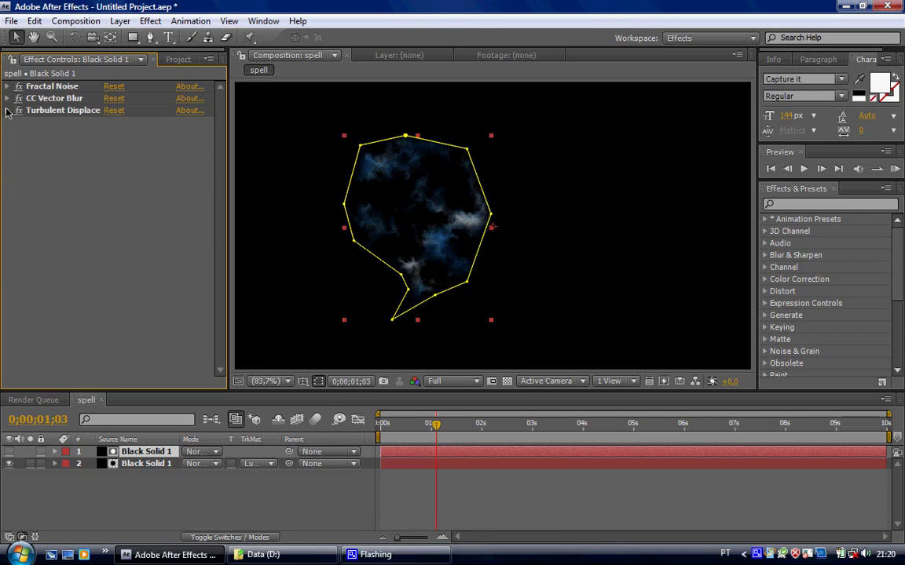
# Start an Evolution keyframe on the top noise layer at 1 second, then move to 0;00;01;29.
pyautogui.click(135, 516)
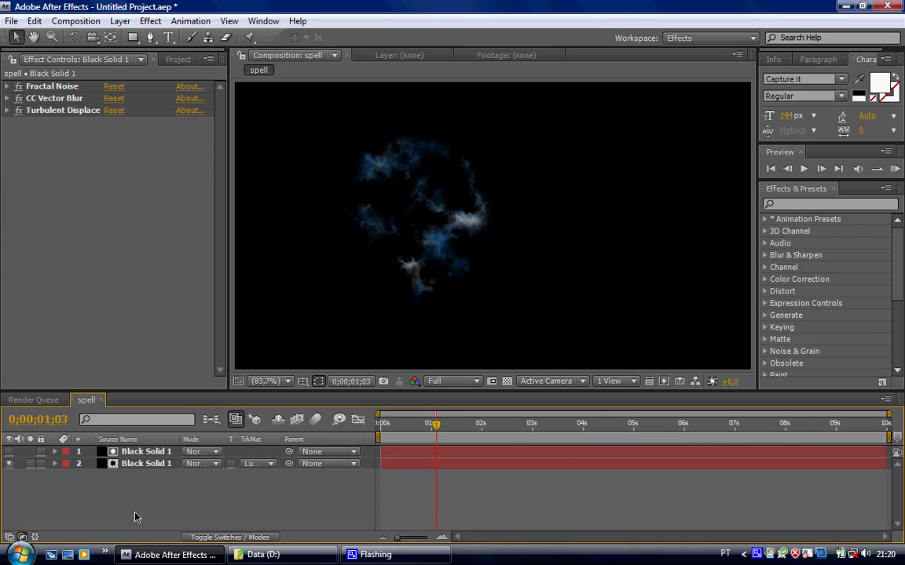
pyautogui.moveTo(436, 426)
pyautogui.mouseDown()
pyautogui.moveTo(422, 430)
pyautogui.moveTo(430, 428)
pyautogui.mouseUp()
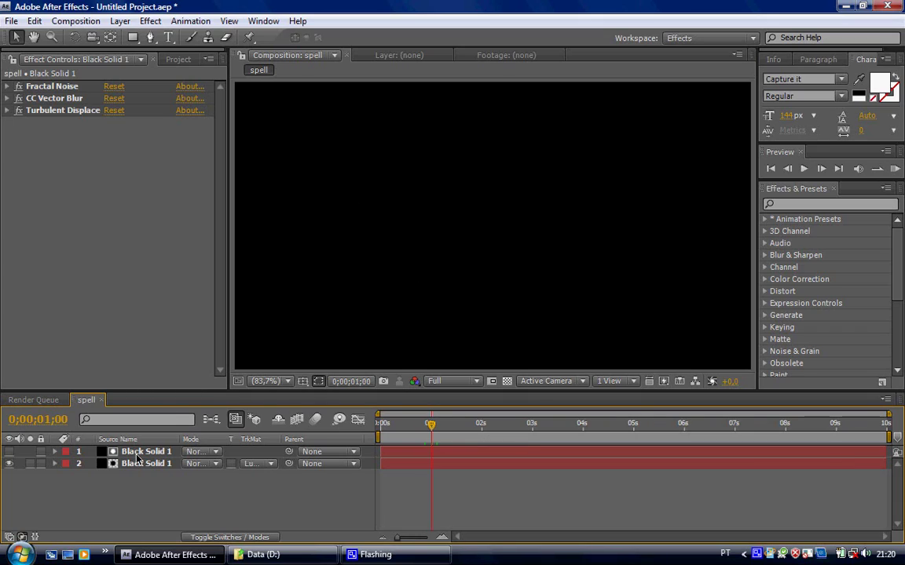
pyautogui.click(124, 411)
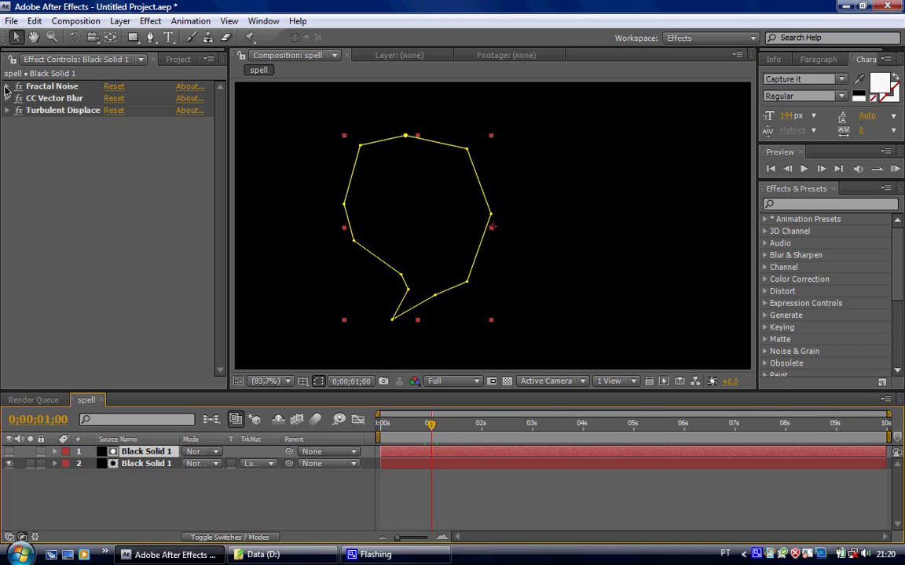
pyautogui.click(7, 86)
pyautogui.scroll(-1, 201, 163)
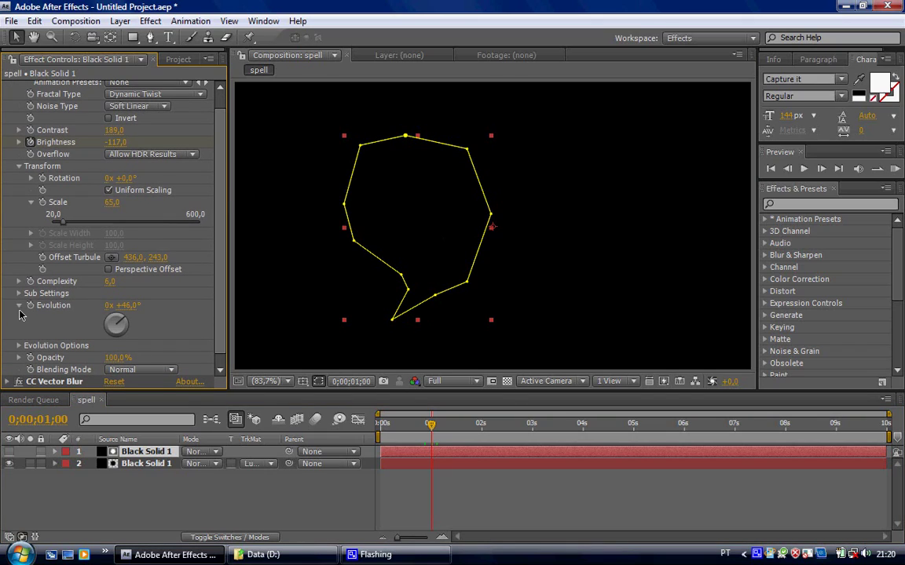
pyautogui.click(30, 305)
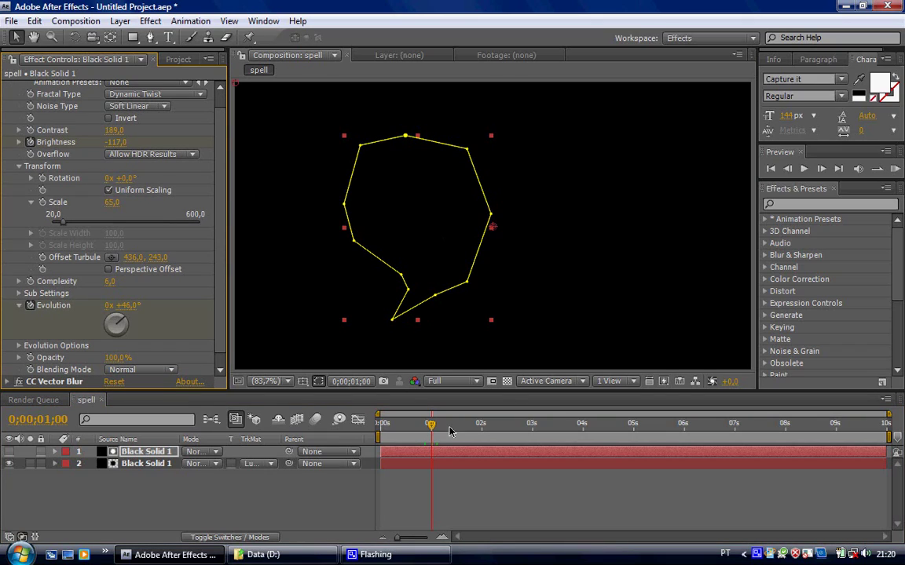
pyautogui.click(480, 425)
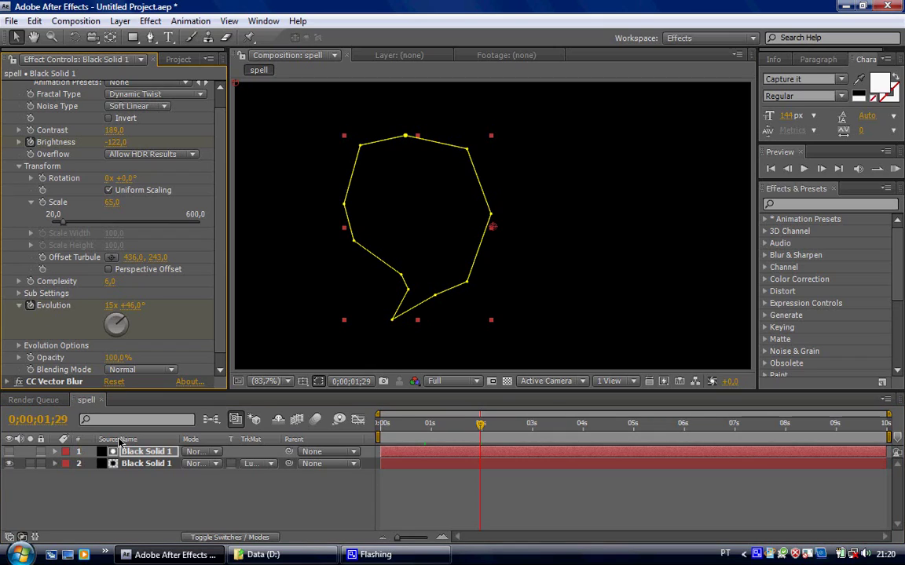
pyautogui.click(128, 464)
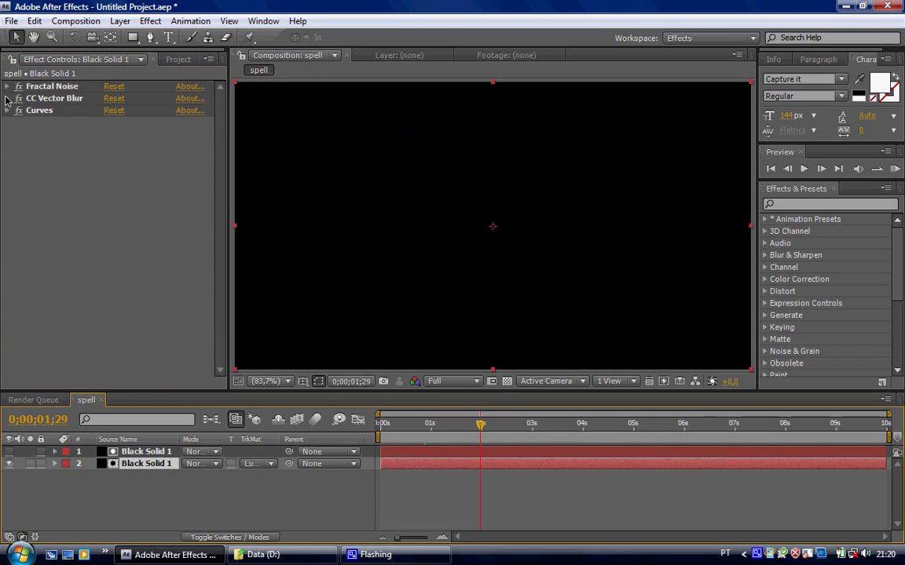
# Keyframe layer 2's Fractal Noise Evolution at 0x on 0;00;01;00 and 15x on 0;00;02;00.
pyautogui.click(9, 87)
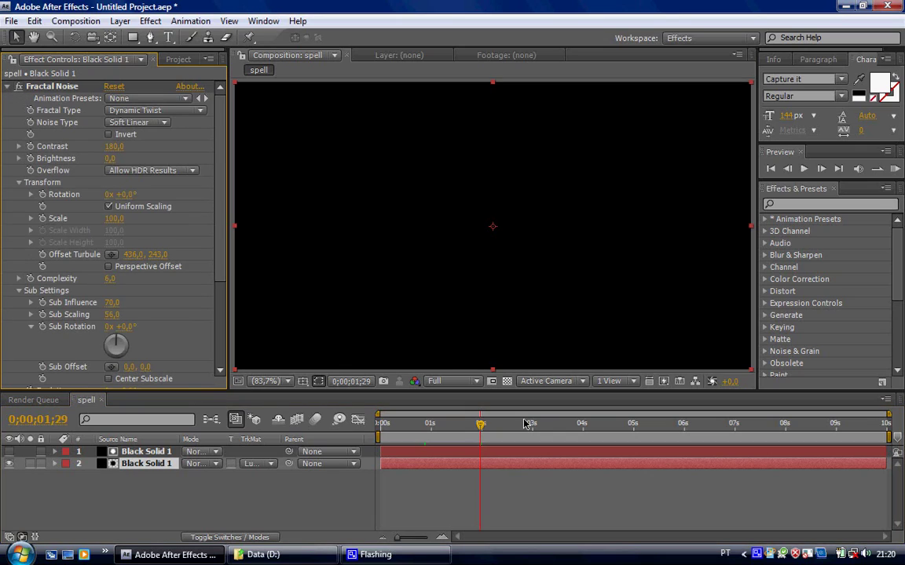
pyautogui.click(432, 424)
pyautogui.click(430, 424)
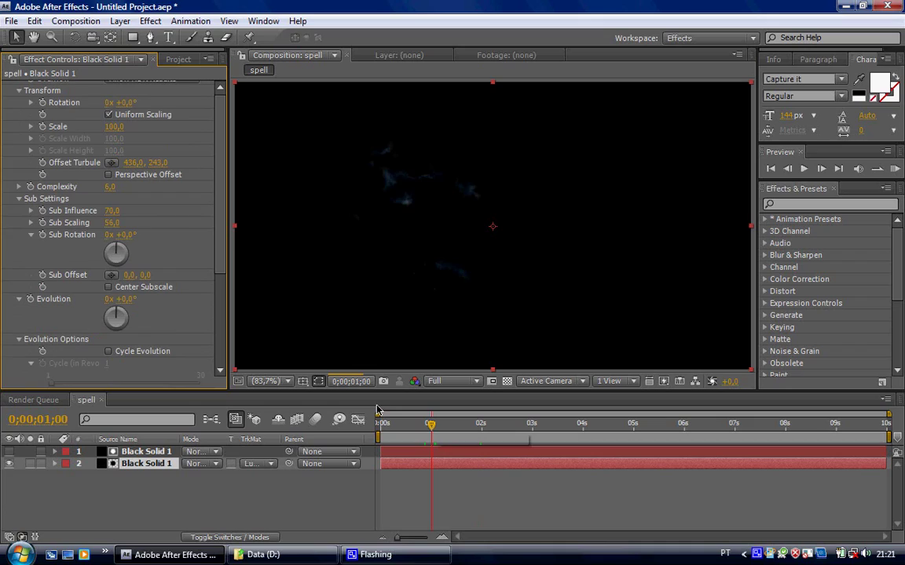
pyautogui.click(32, 126)
pyautogui.click(29, 318)
pyautogui.click(482, 424)
pyautogui.click(111, 318)
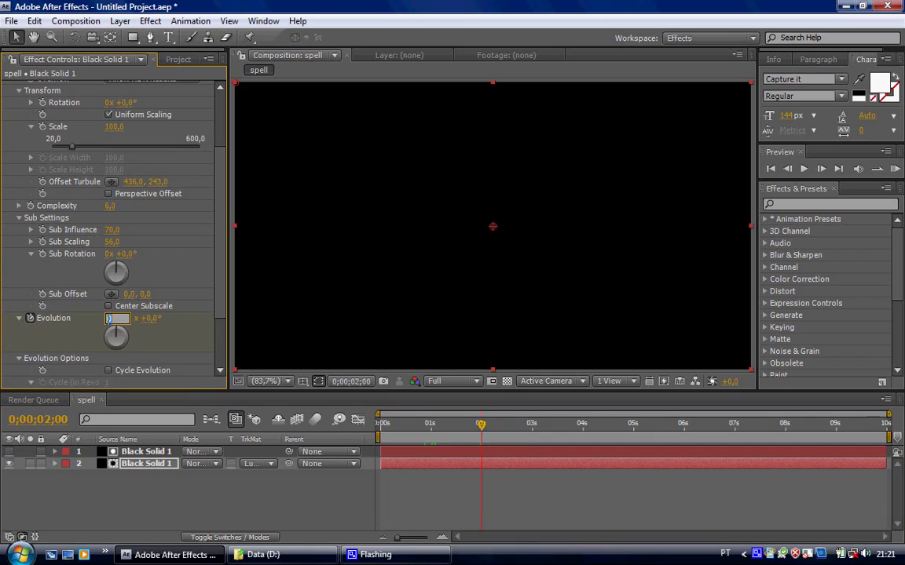
pyautogui.write('15')
pyautogui.click(97, 507)
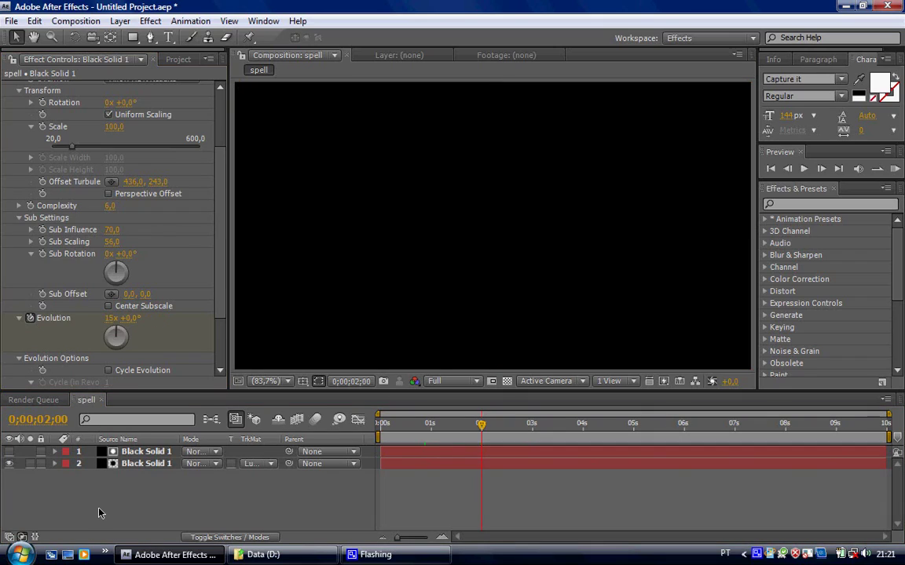
pyautogui.click(475, 381)
pyautogui.click(461, 465)
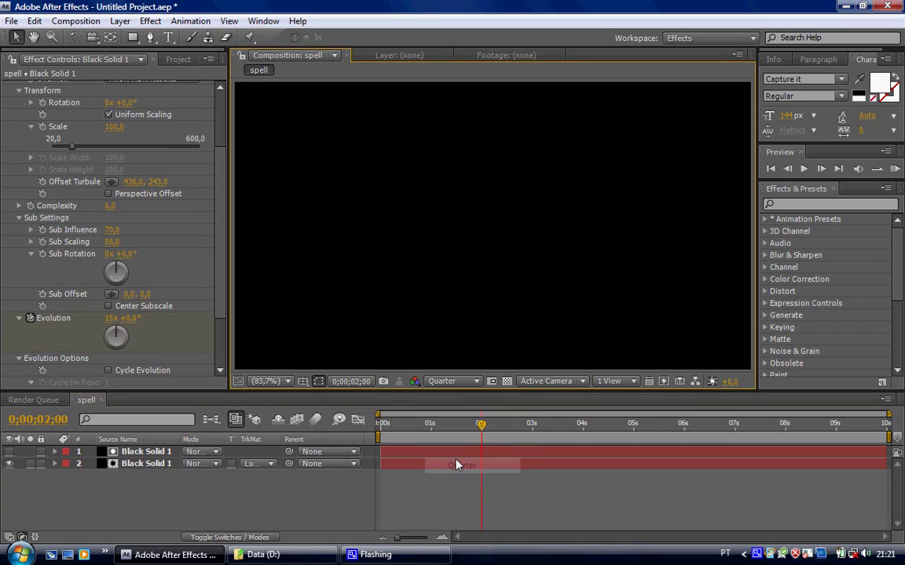
pyautogui.moveTo(480, 424); pyautogui.dragTo(431, 424)
pyautogui.press('space')
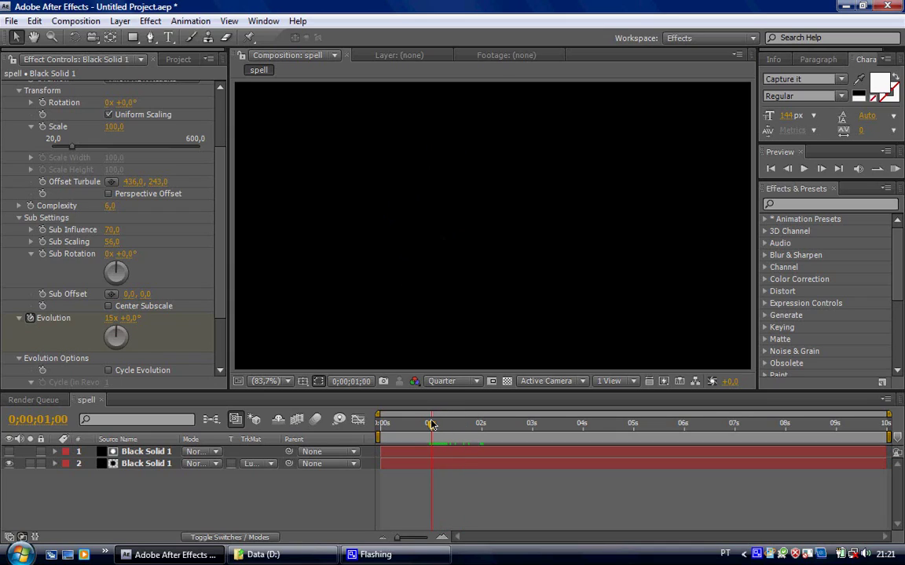
pyautogui.click(803, 169)
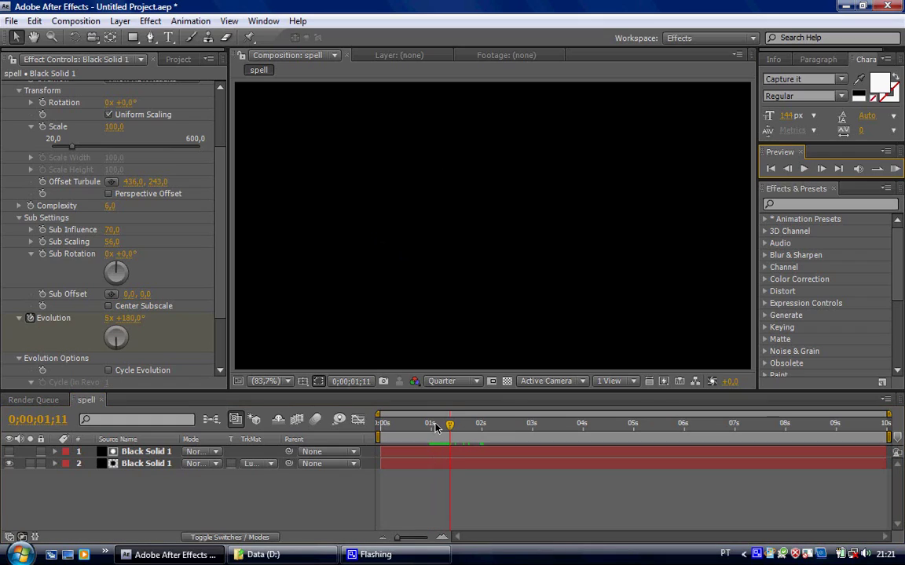
pyautogui.click(476, 381)
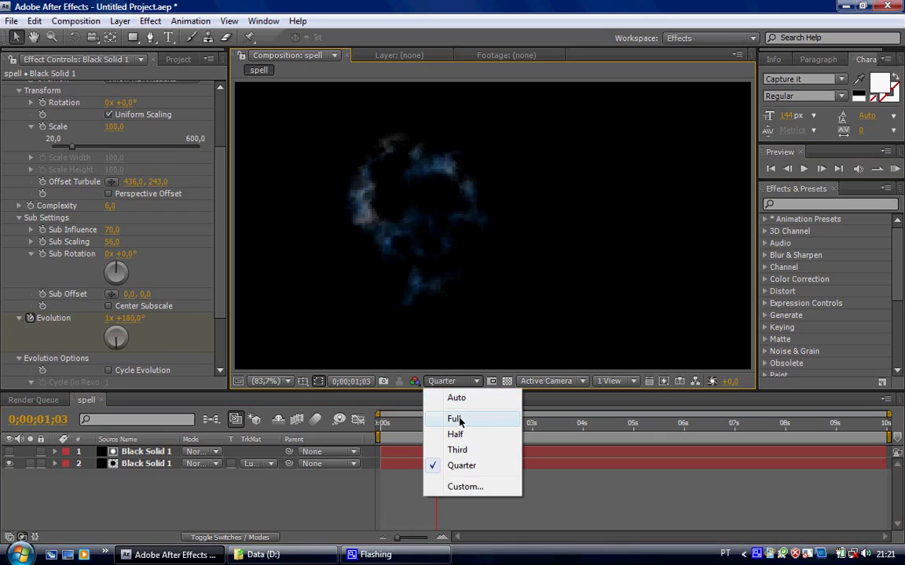
pyautogui.click(455, 415)
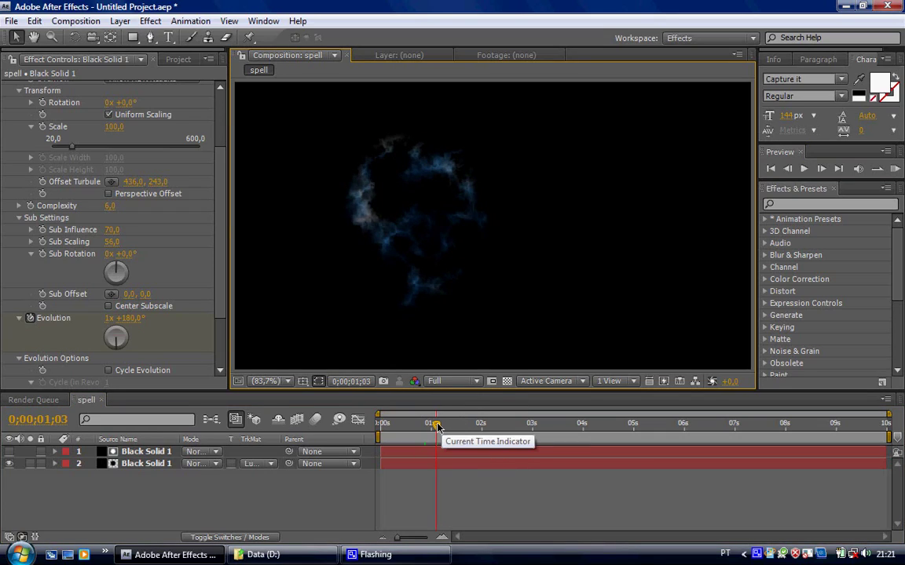
pyautogui.moveTo(437, 425); pyautogui.dragTo(444, 425)
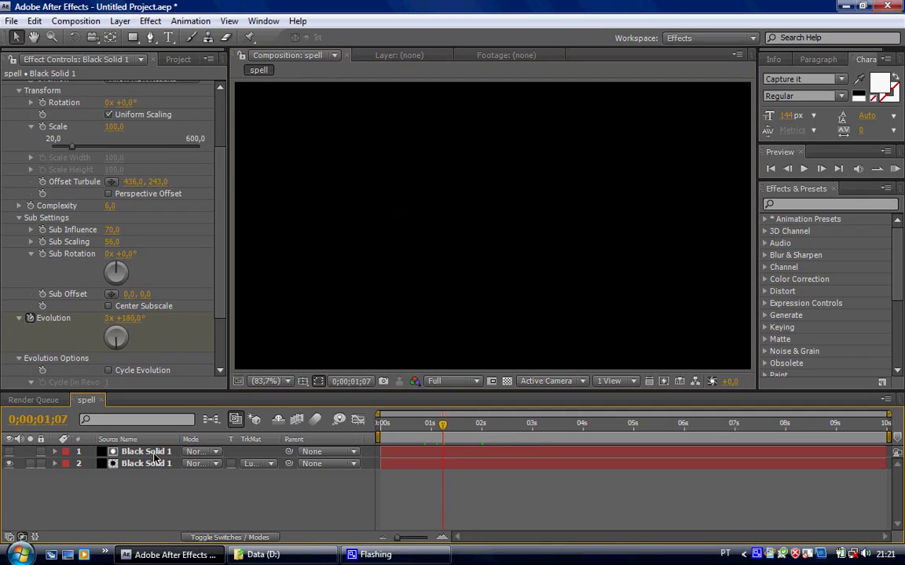
pyautogui.moveTo(442, 429); pyautogui.dragTo(439, 429)
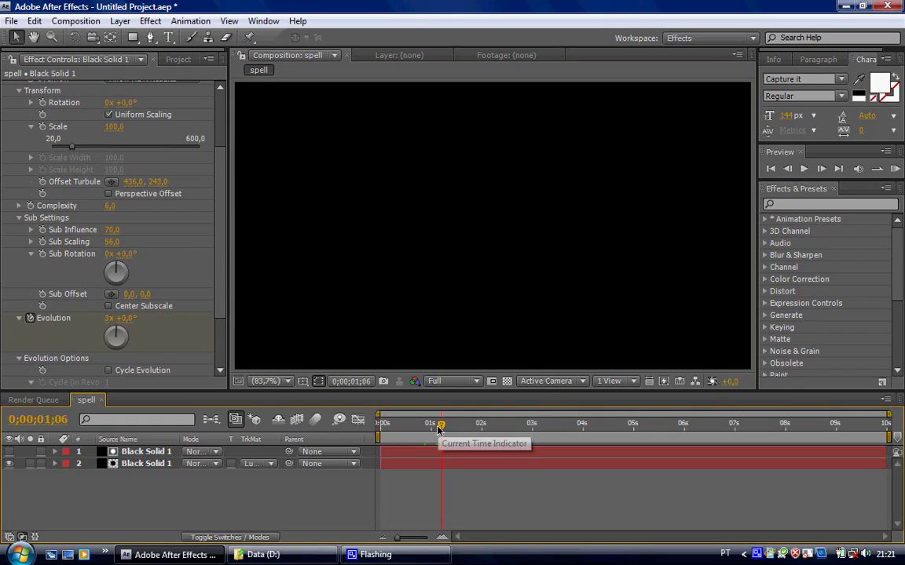
# Import FireCracker_04.mov from the 16. Sparks folder into the Project panel.
pyautogui.click(172, 59)
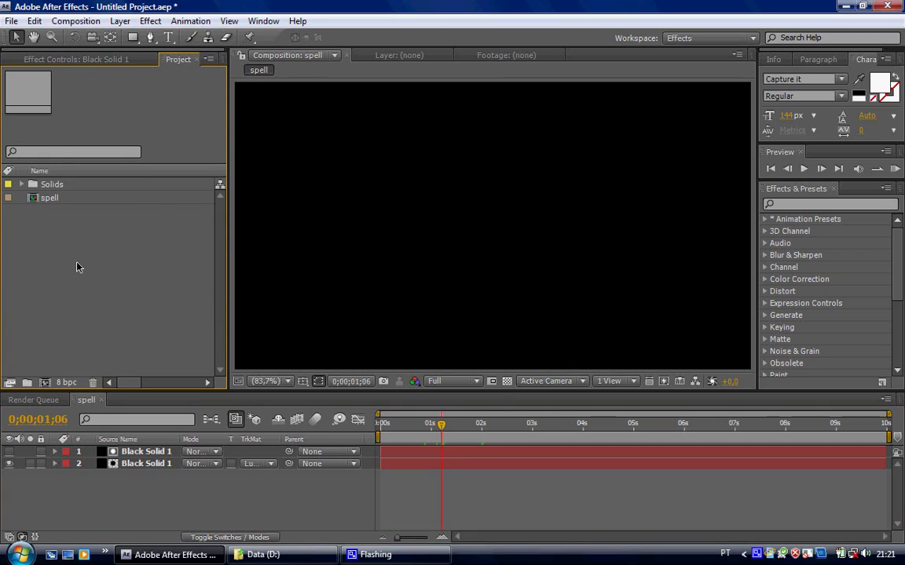
pyautogui.doubleClick(77, 267)
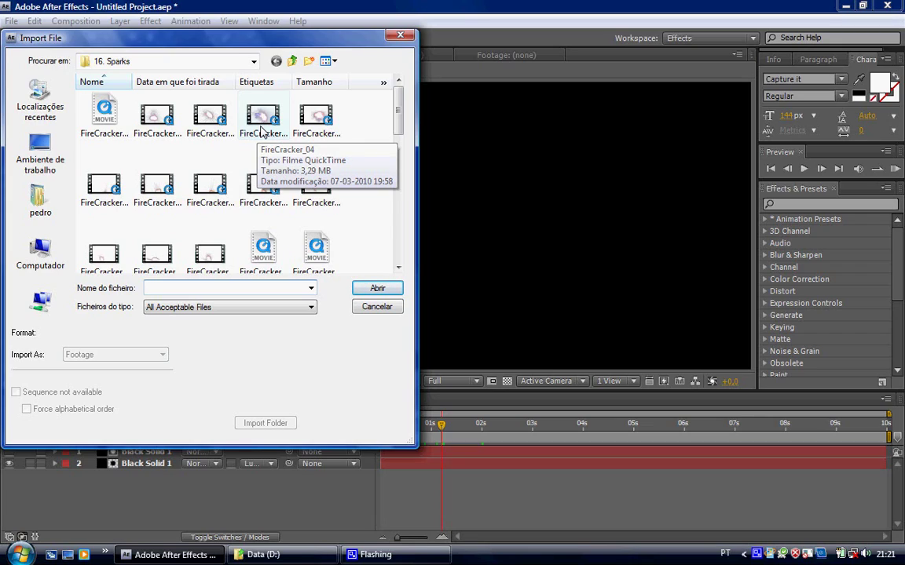
pyautogui.click(262, 132)
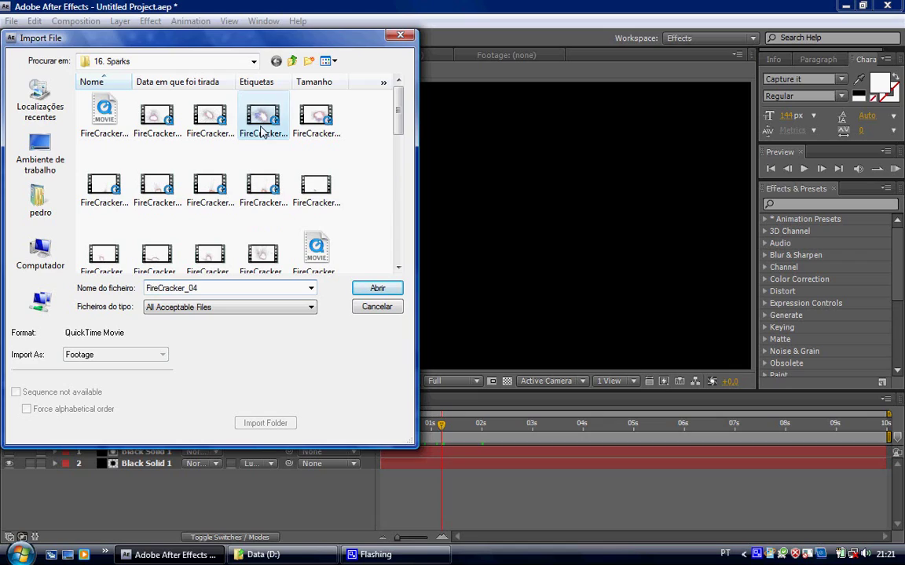
pyautogui.click(375, 288)
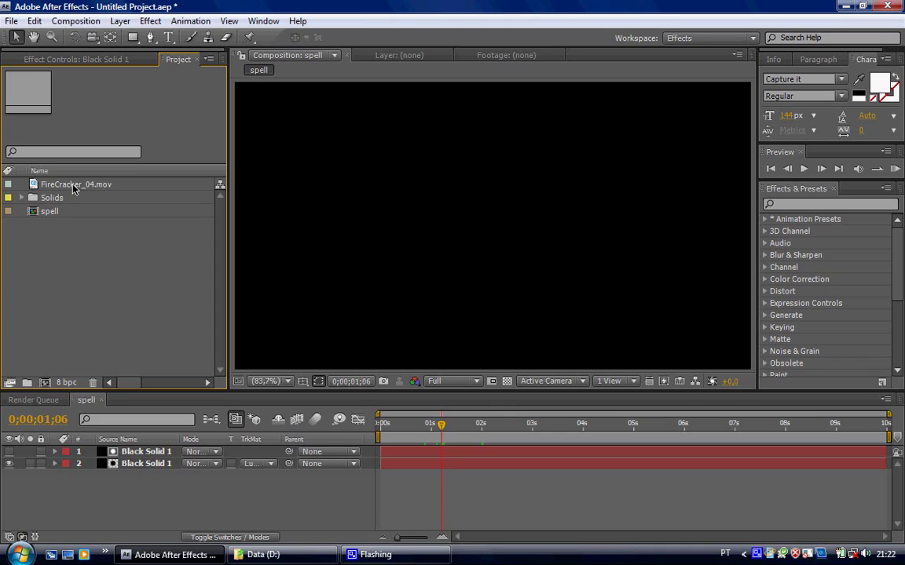
# Place FireCracker_04.mov as the top layer of spell, starting near 0;00;01;03.
pyautogui.moveTo(73, 188)
pyautogui.mouseDown()
pyautogui.moveTo(223, 474)
pyautogui.moveTo(323, 460)
pyautogui.moveTo(442, 463)
pyautogui.moveTo(435, 450)
pyautogui.mouseUp()
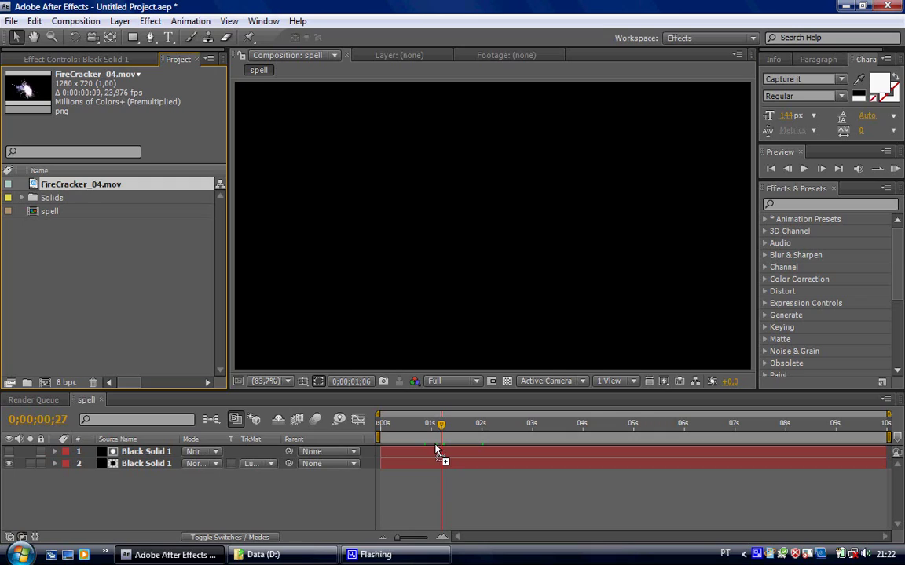
pyautogui.moveTo(436, 450)
pyautogui.mouseDown()
pyautogui.moveTo(89, 171)
pyautogui.moveTo(262, 461)
pyautogui.moveTo(426, 456)
pyautogui.moveTo(419, 453)
pyautogui.mouseUp()
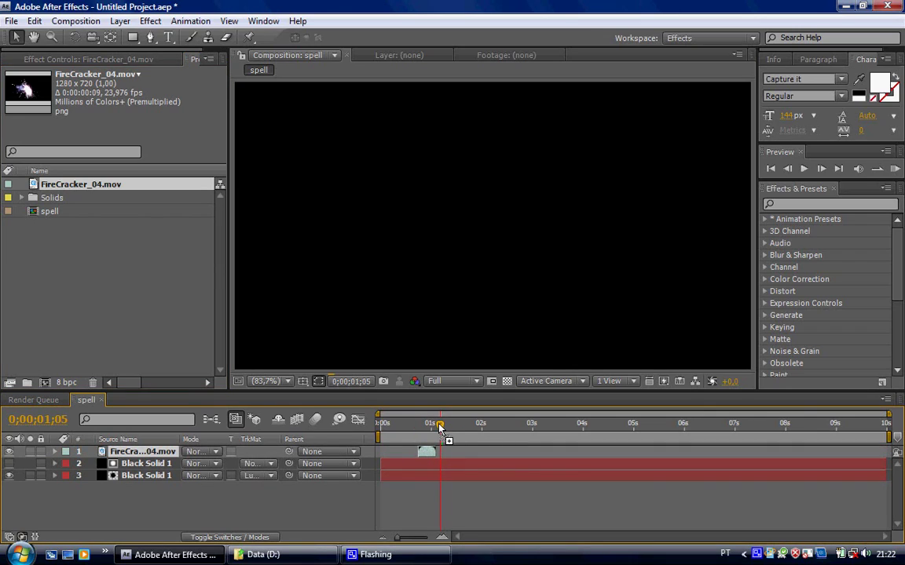
pyautogui.moveTo(438, 427); pyautogui.dragTo(443, 454)
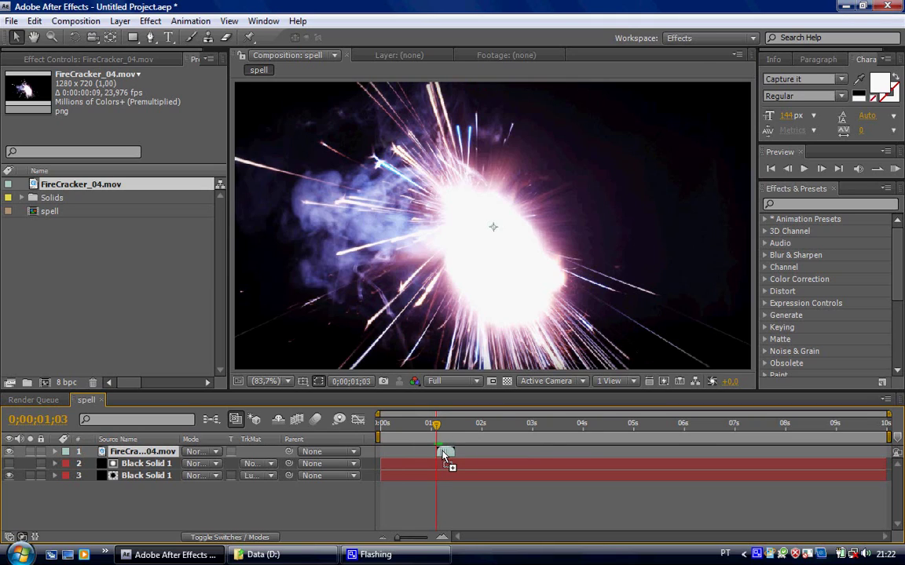
# Scale the firecracker footage up to fill the comp, nudge it up-left, and set its mode to Add.
pyautogui.rightClick(149, 461)
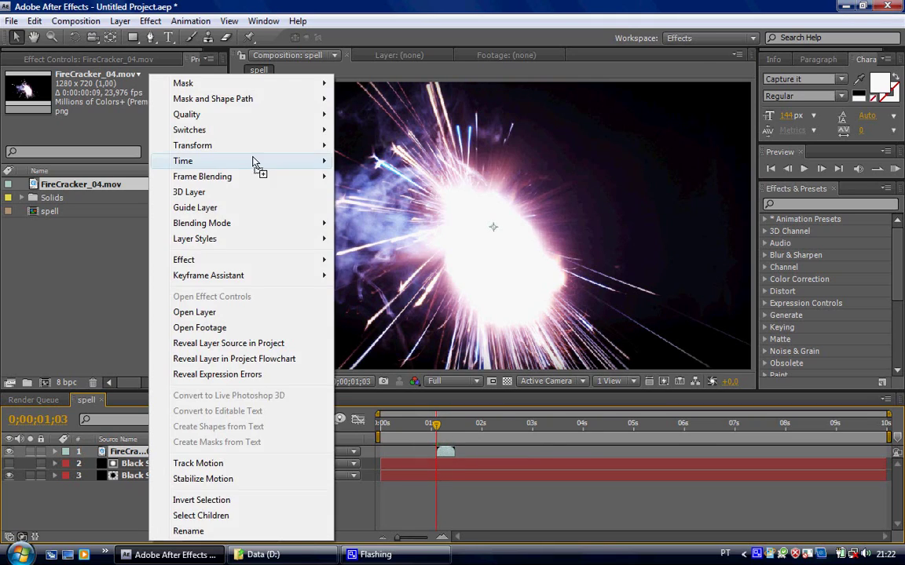
pyautogui.moveTo(292, 148)
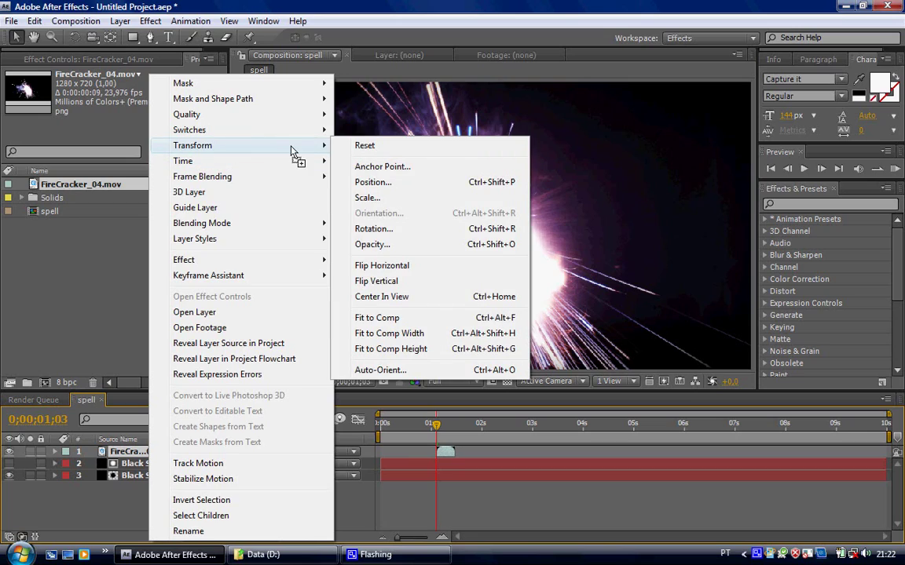
pyautogui.click(381, 321)
pyautogui.moveTo(492, 327); pyautogui.dragTo(404, 296)
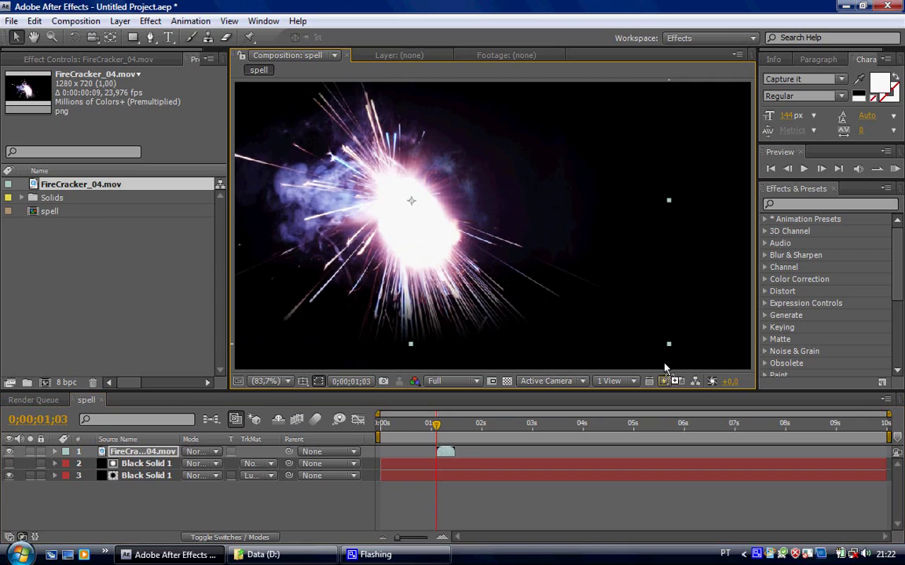
pyautogui.moveTo(669, 344); pyautogui.dragTo(743, 375)
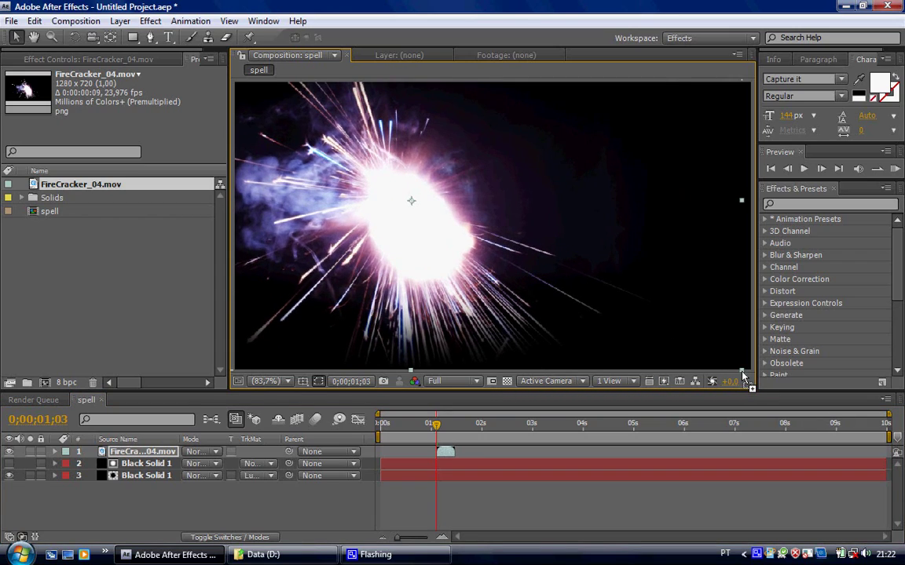
pyautogui.click(212, 452)
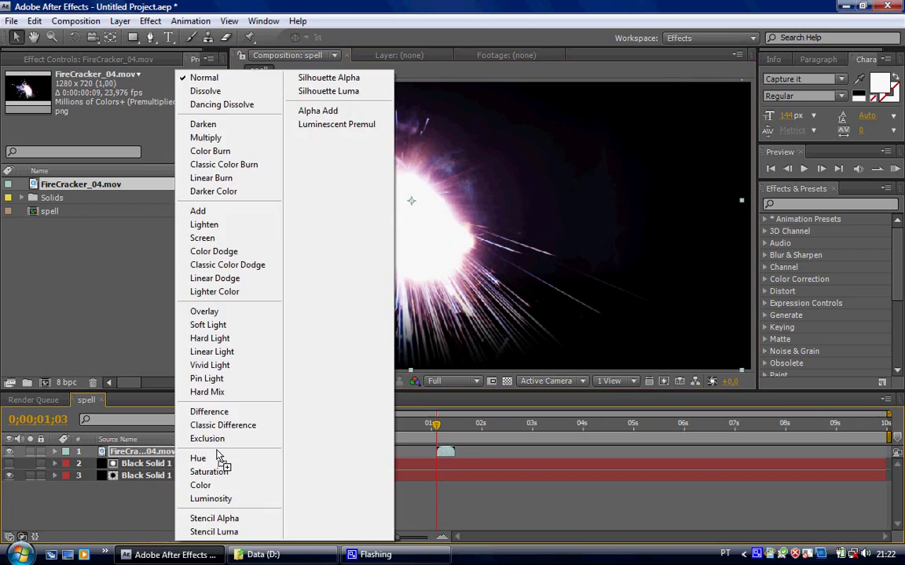
pyautogui.click(219, 212)
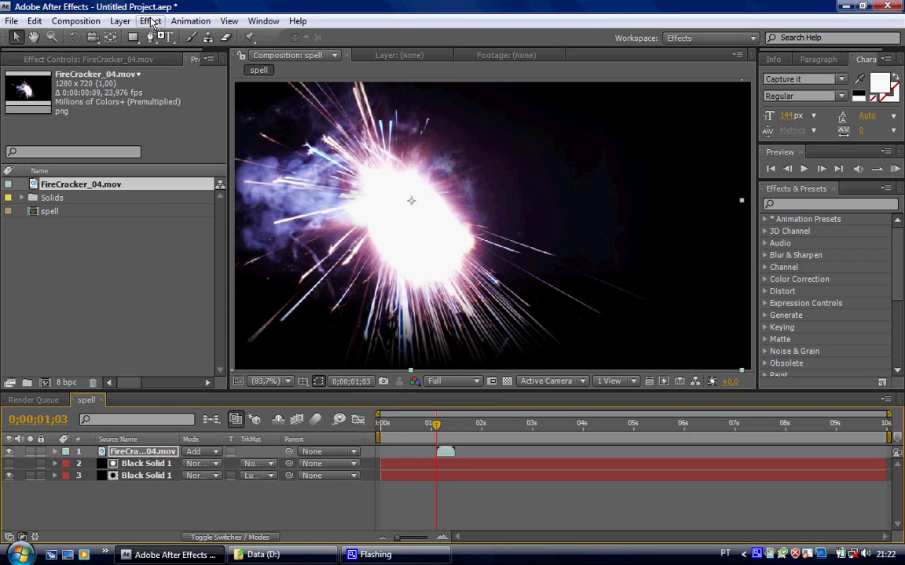
# Apply CC Toner to the firecracker and set its Midtones to light blue 53C5DE.
pyautogui.click(151, 21)
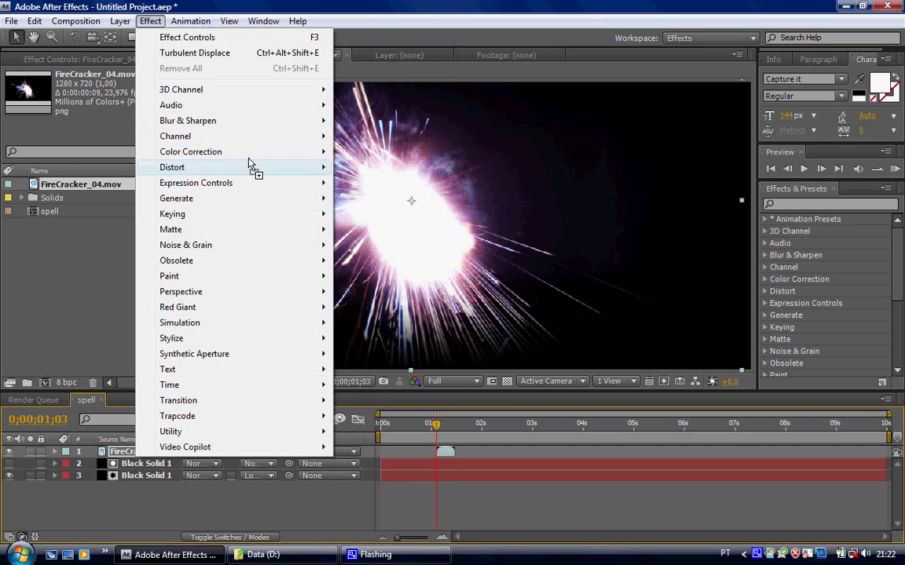
pyautogui.moveTo(253, 160)
pyautogui.click(353, 234)
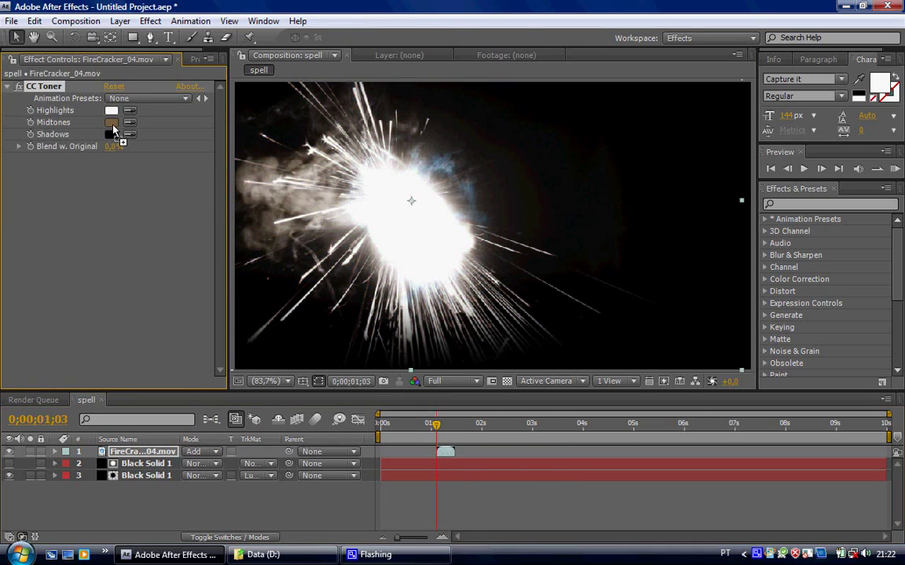
pyautogui.click(112, 125)
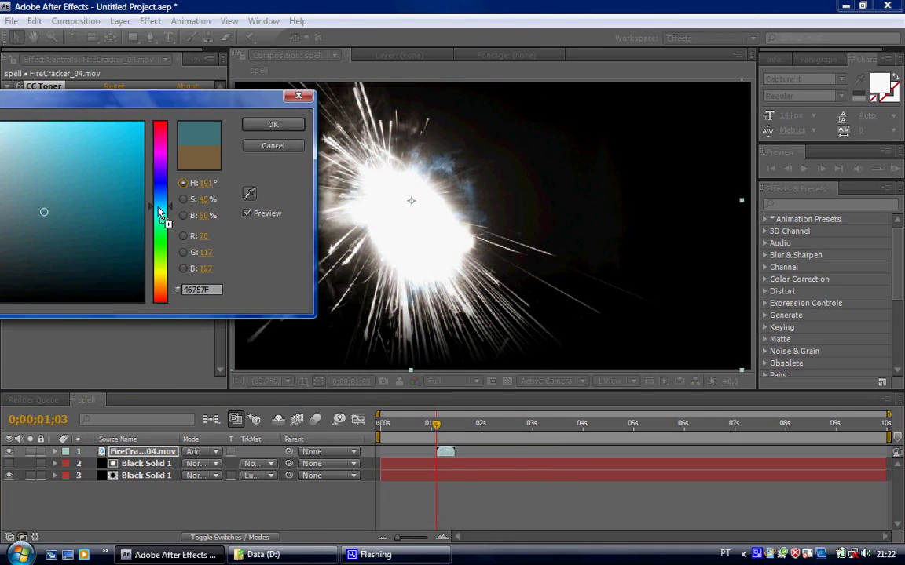
pyautogui.moveTo(40, 191); pyautogui.dragTo(77, 146)
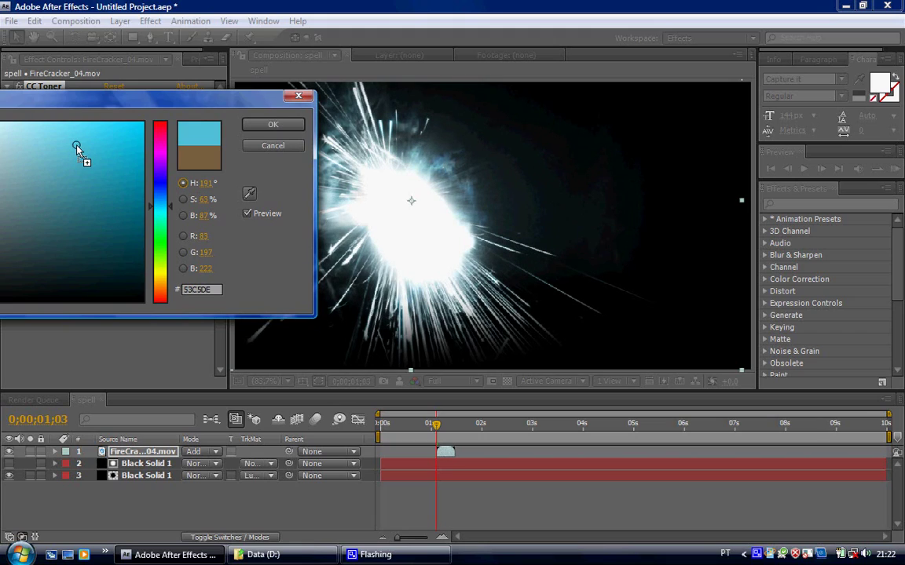
pyautogui.click(266, 125)
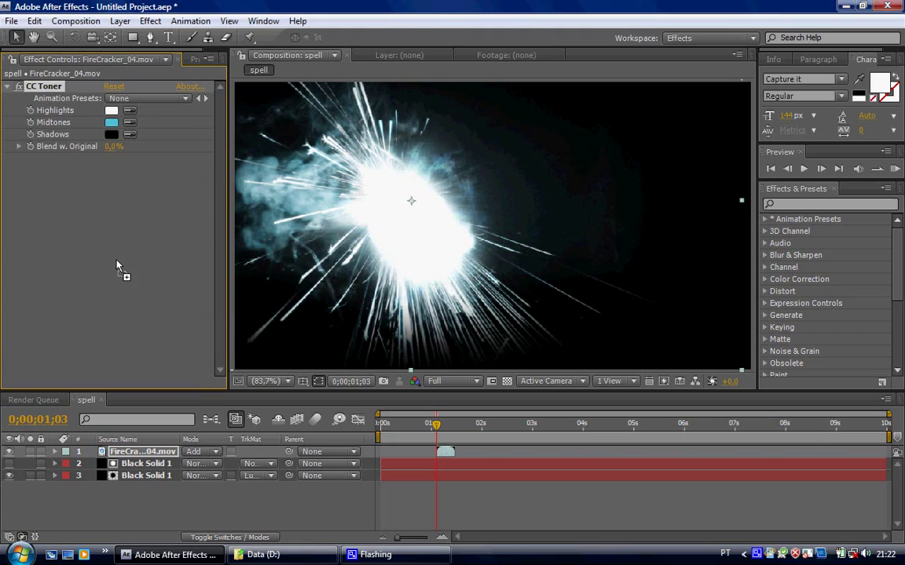
# Add CC Vector Blur to the firecracker with Amount 10.
pyautogui.click(7, 86)
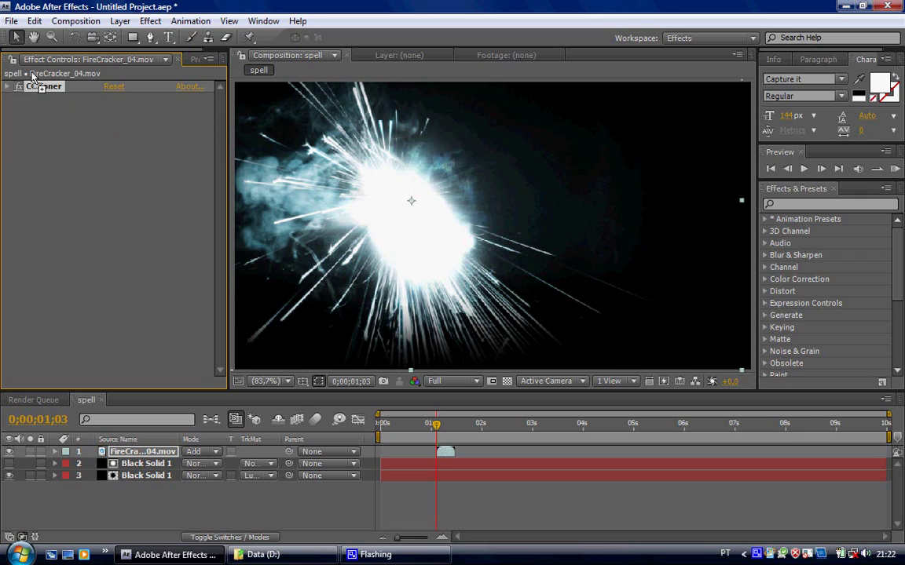
pyautogui.click(150, 21)
pyautogui.moveTo(237, 127)
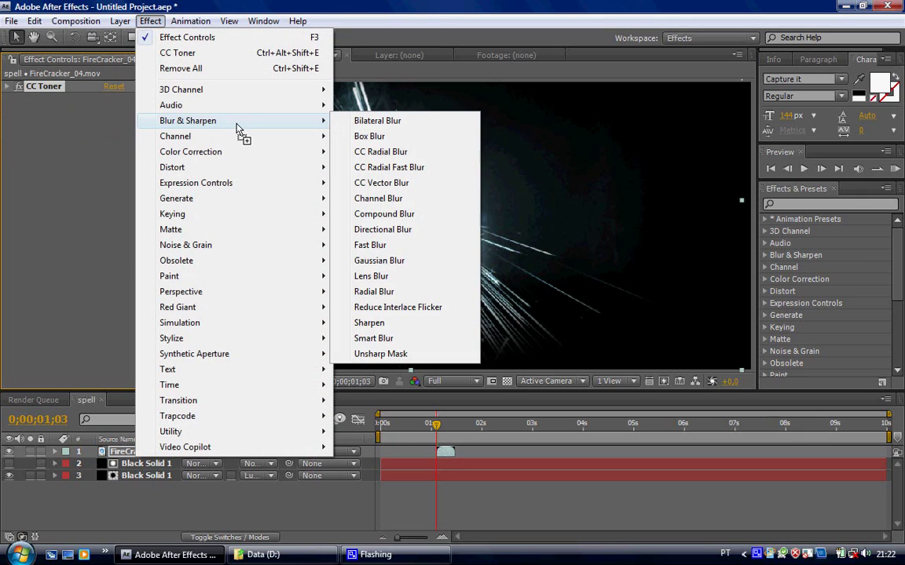
pyautogui.click(394, 187)
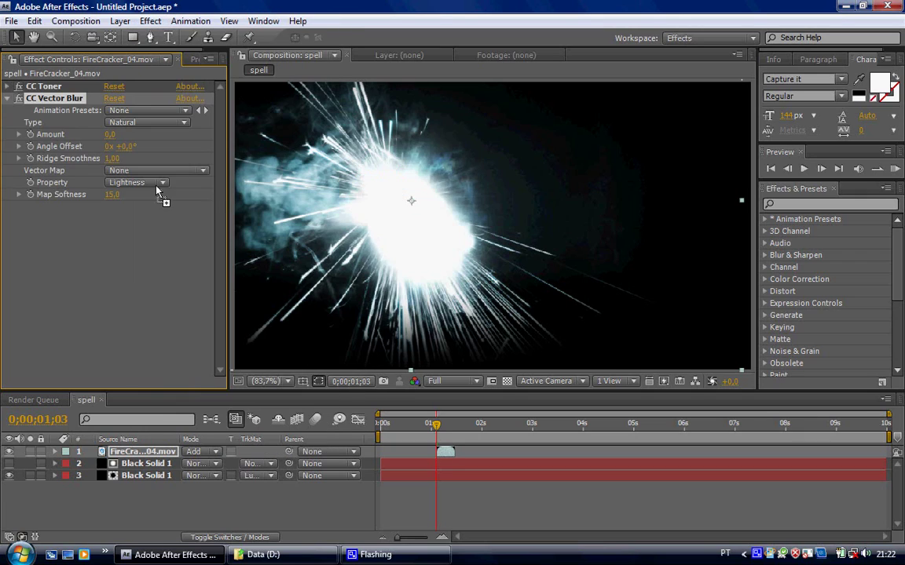
pyautogui.click(113, 135)
pyautogui.write('10')
pyautogui.press('Return')
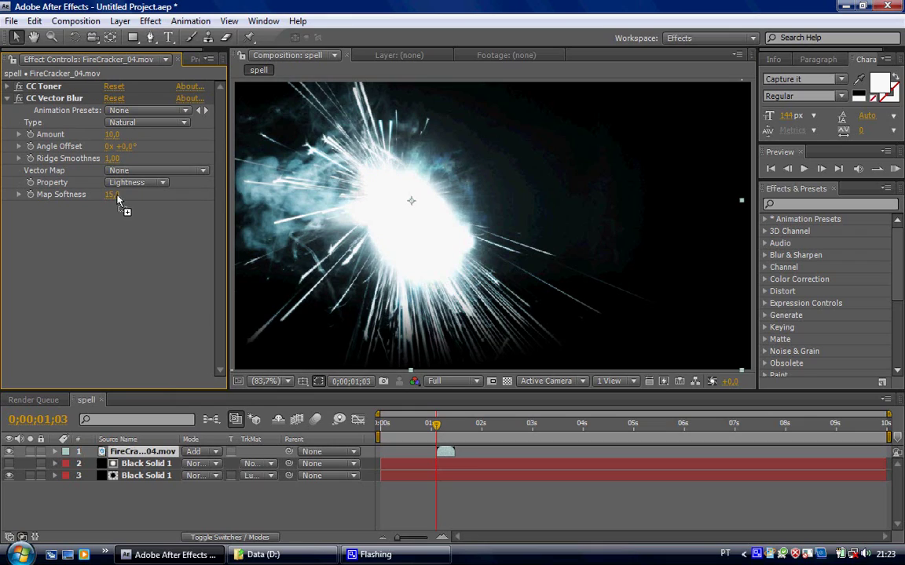
# Add Turbulent Displace with Size 2, offset at the burst centre, and Amount 123.
pyautogui.click(150, 22)
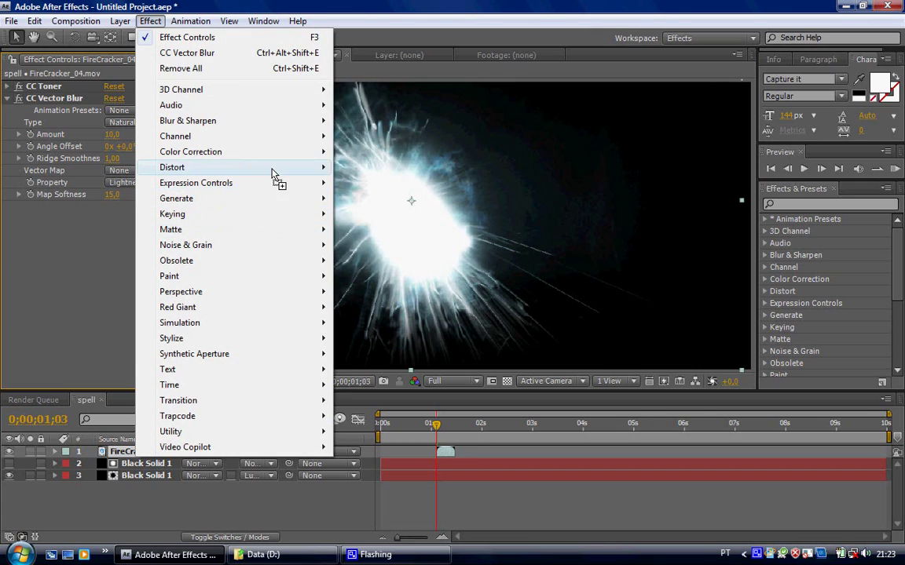
pyautogui.moveTo(275, 170)
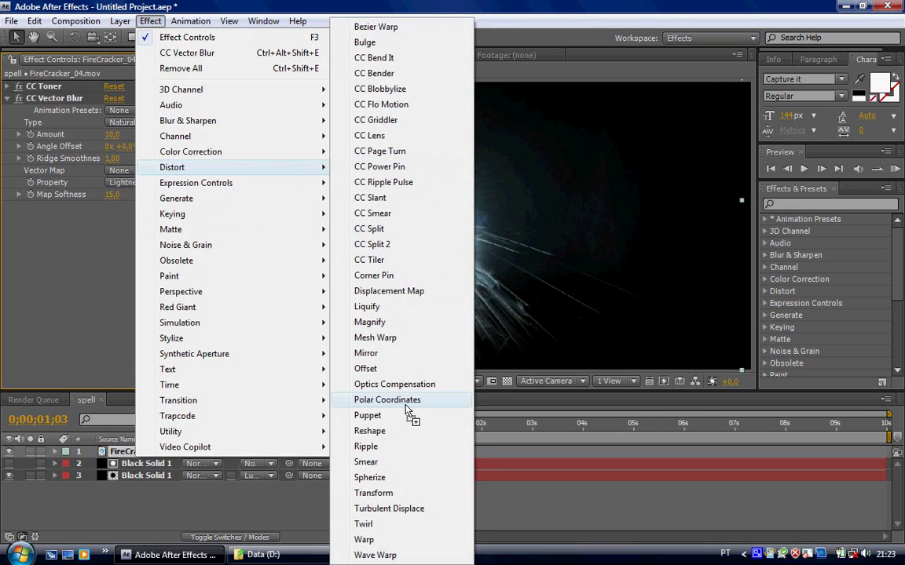
pyautogui.click(397, 509)
pyautogui.moveTo(103, 258); pyautogui.dragTo(114, 260)
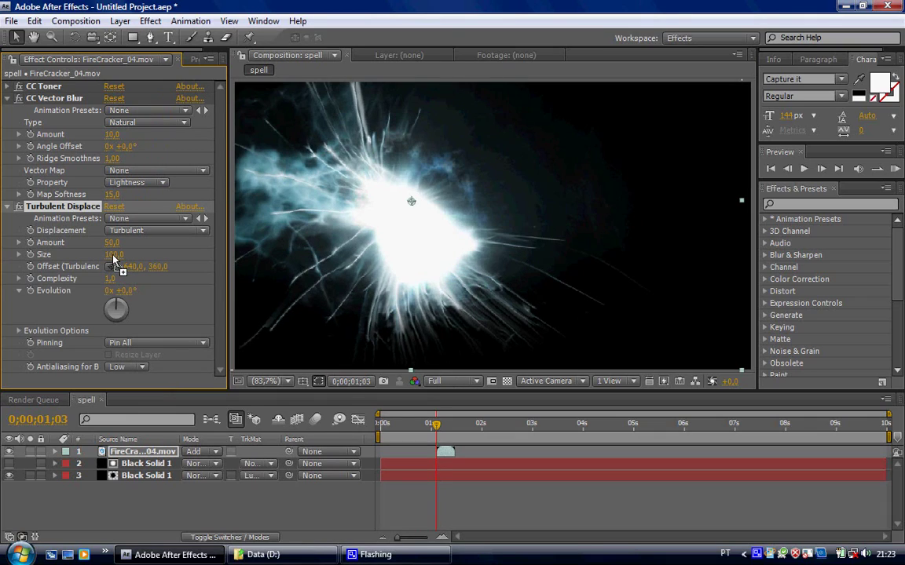
pyautogui.moveTo(52, 272); pyautogui.dragTo(26, 281)
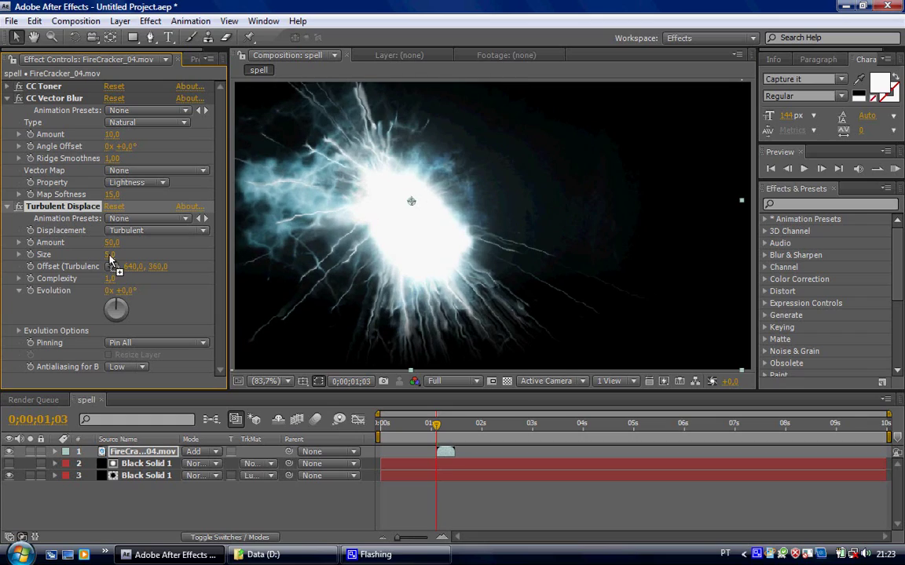
pyautogui.moveTo(110, 256); pyautogui.dragTo(106, 257)
pyautogui.click(112, 266)
pyautogui.click(398, 218)
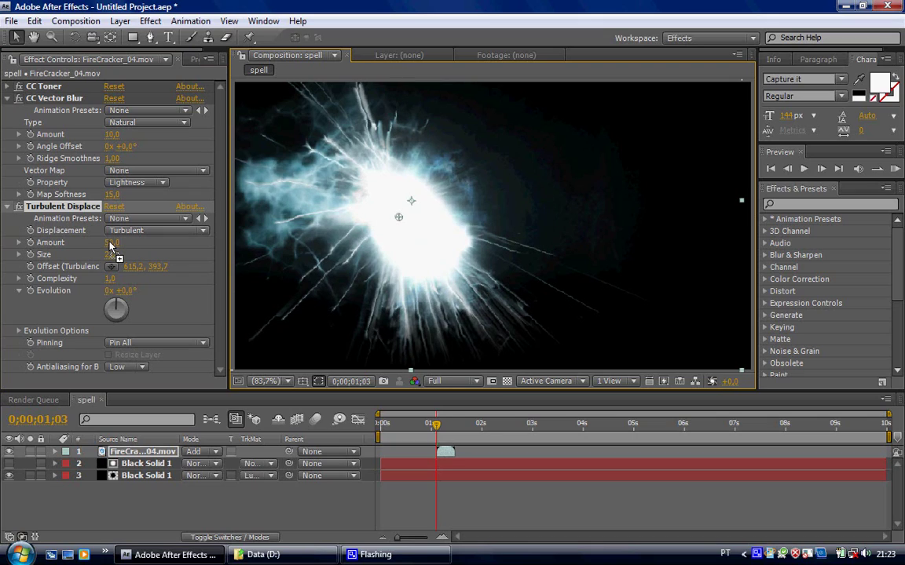
pyautogui.moveTo(124, 245); pyautogui.dragTo(163, 248)
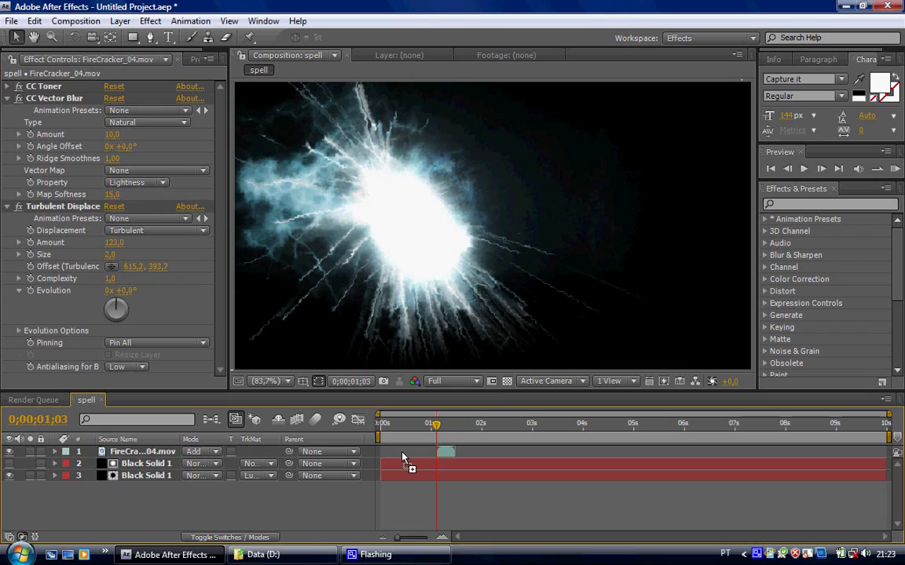
# Move the playhead to 0;00;00;28, run a RAM Preview, then stop playback.
pyautogui.moveTo(437, 426); pyautogui.dragTo(431, 427)
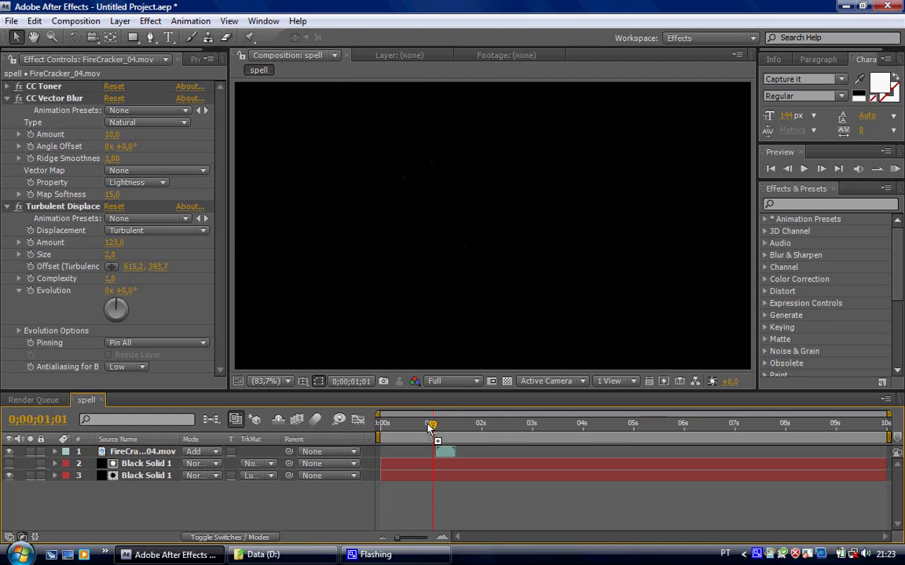
pyautogui.moveTo(431, 429); pyautogui.dragTo(428, 429)
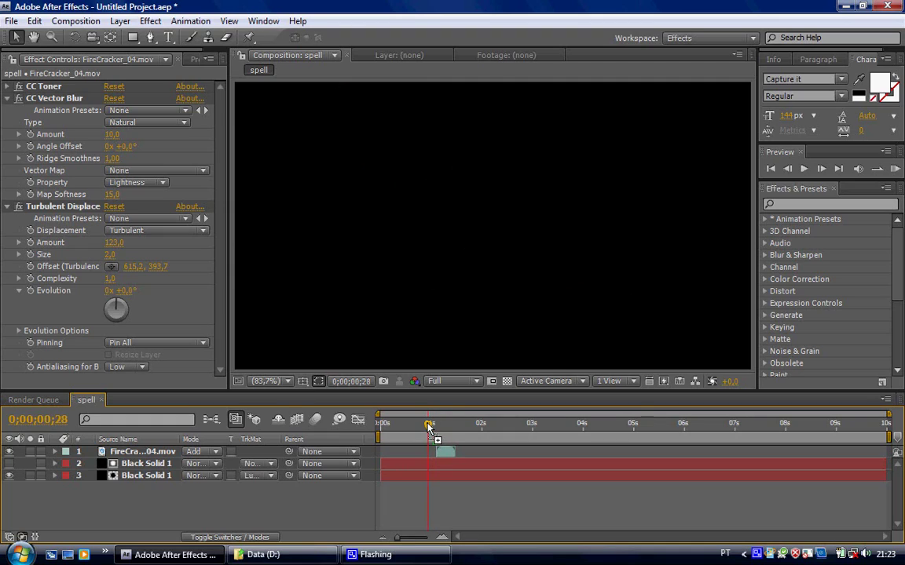
pyautogui.click(75, 20)
pyautogui.moveTo(195, 180)
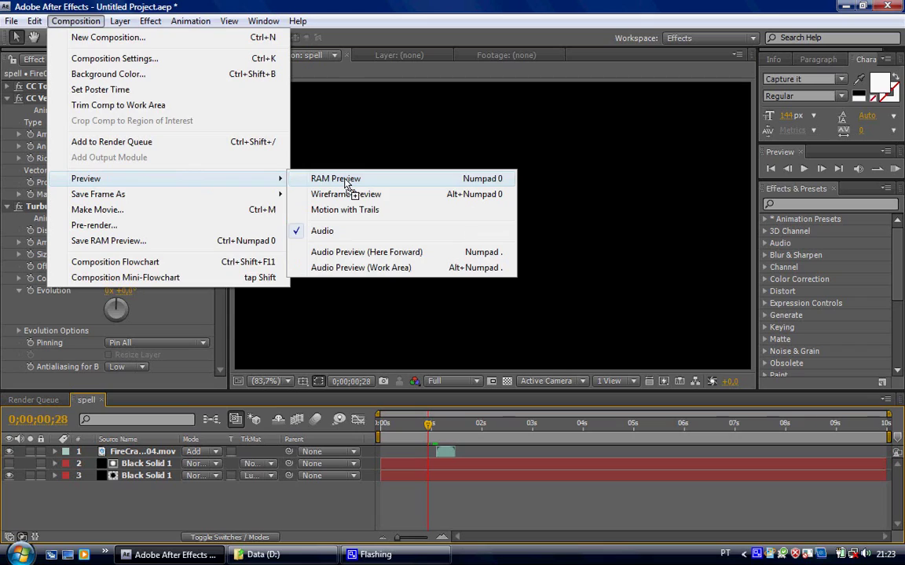
pyautogui.click(345, 183)
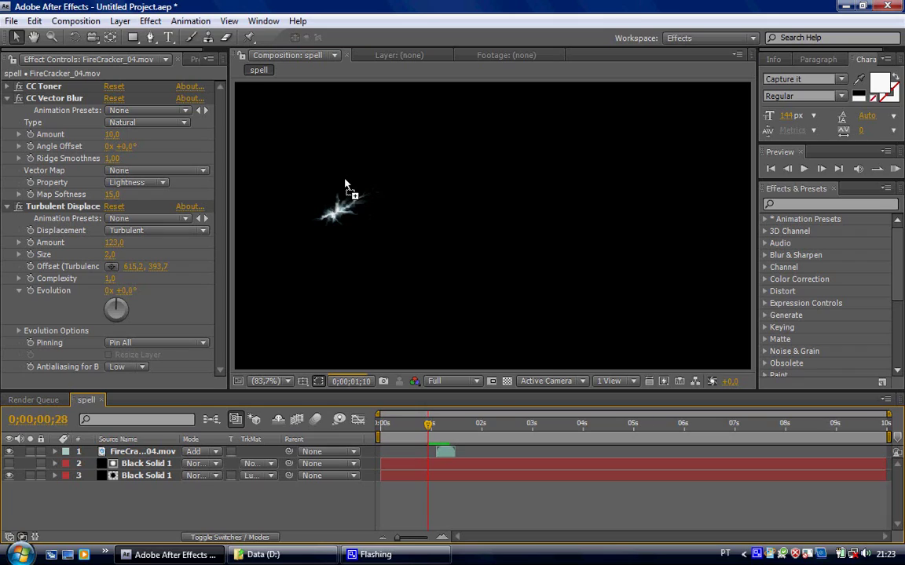
pyautogui.press('space')
# Move Black Solid 1's middle Fractal Noise Brightness keyframe slightly later.
pyautogui.click(442, 425)
pyautogui.moveTo(442, 425); pyautogui.dragTo(436, 426)
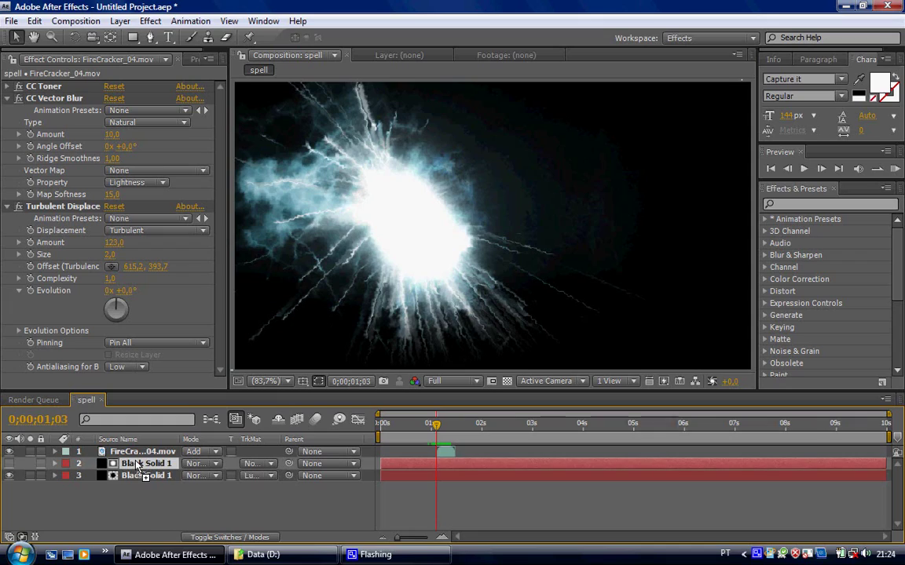
pyautogui.click(138, 464)
pyautogui.press('e')
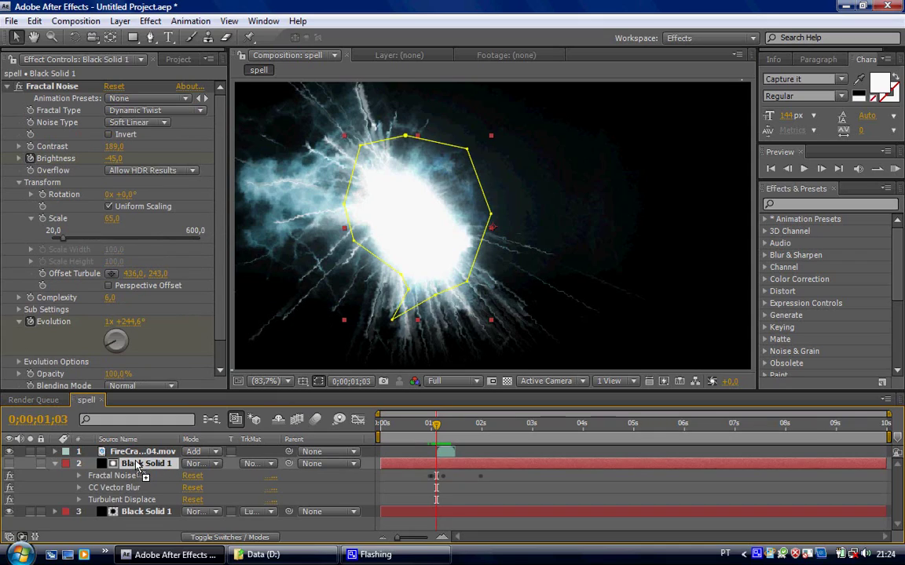
pyautogui.click(79, 476)
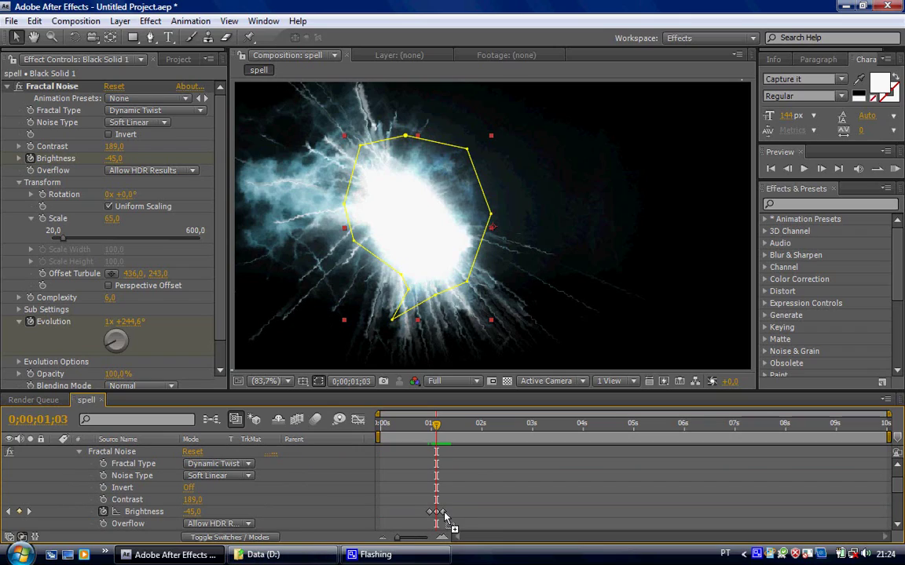
pyautogui.moveTo(444, 512)
pyautogui.mouseDown()
pyautogui.moveTo(455, 512)
pyautogui.moveTo(441, 512)
pyautogui.mouseUp()
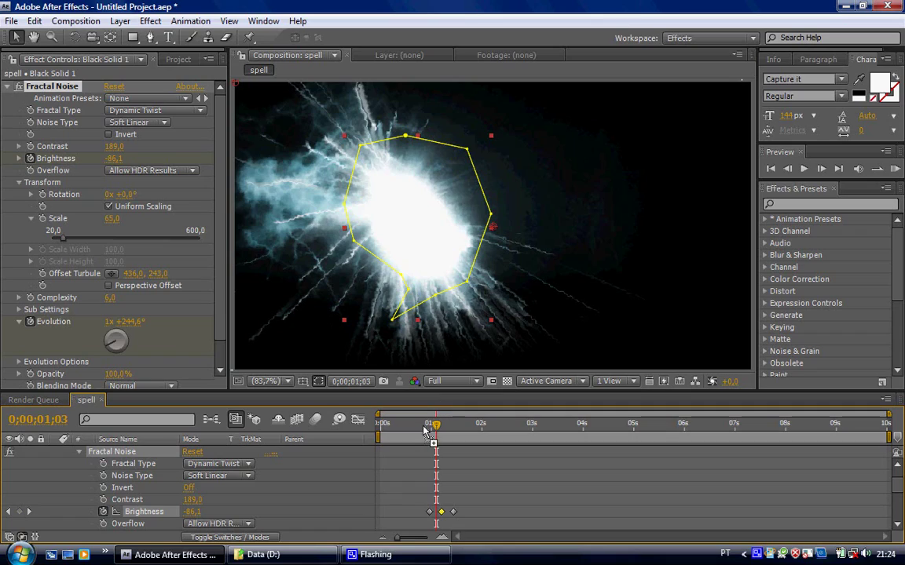
# Slide the FireCracker_04 clip to start about 0;00;01;06, matching the -45 brightness flash.
pyautogui.moveTo(436, 423); pyautogui.dragTo(423, 423)
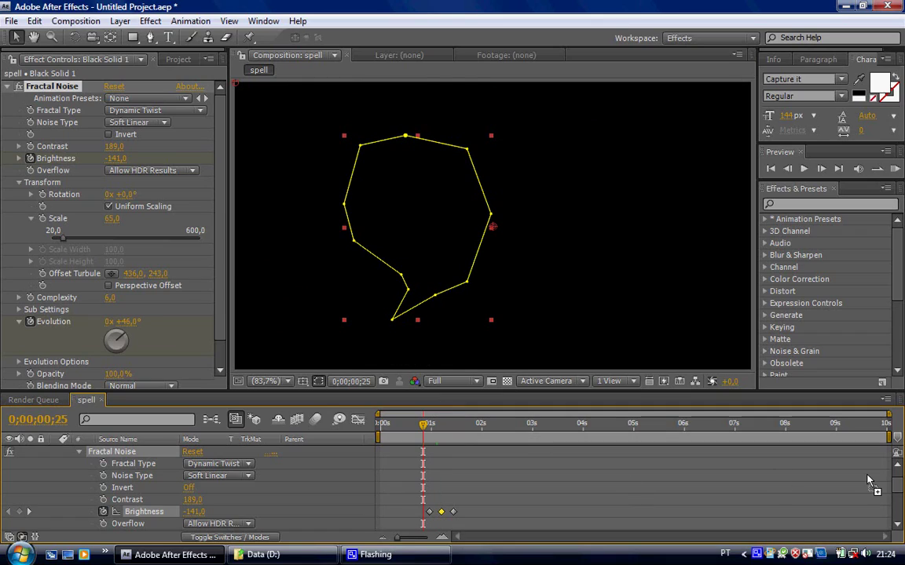
pyautogui.scroll(2, 898, 478)
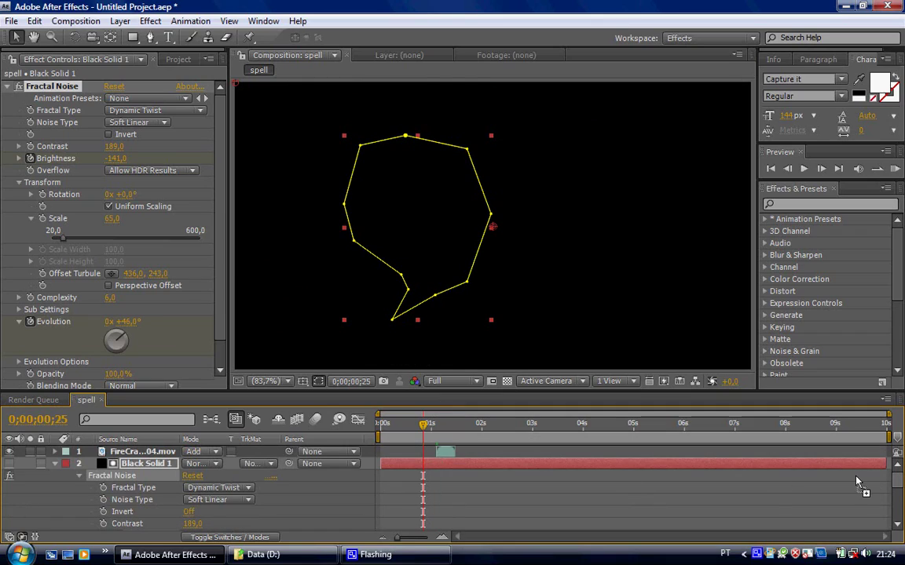
pyautogui.scroll(-4, 899, 486)
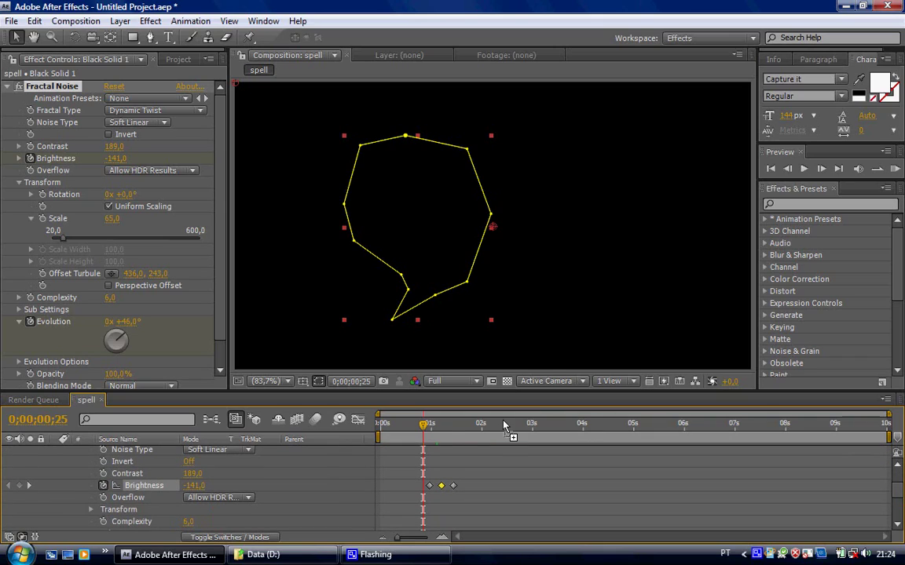
pyautogui.click(439, 424)
pyautogui.moveTo(440, 424); pyautogui.dragTo(442, 425)
pyautogui.scroll(5, 898, 493)
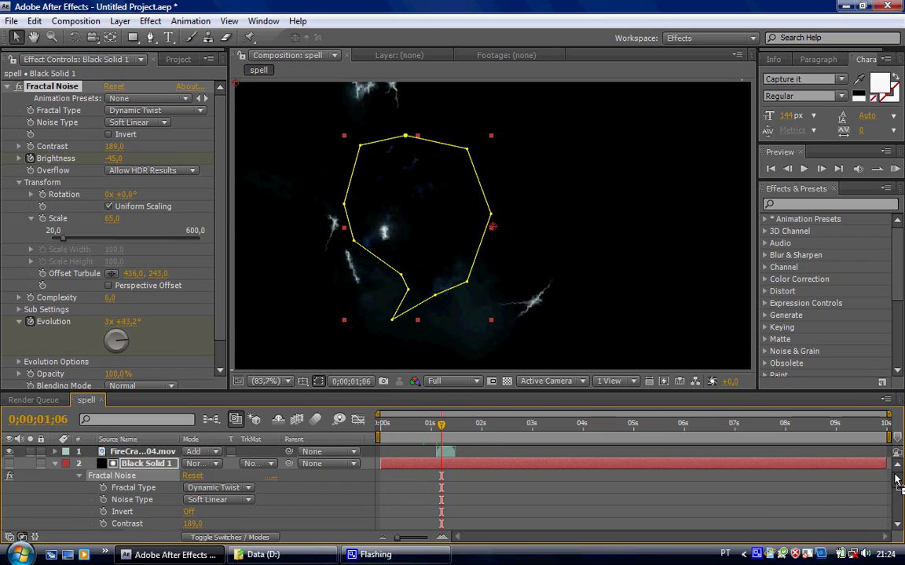
pyautogui.moveTo(445, 454); pyautogui.dragTo(424, 424)
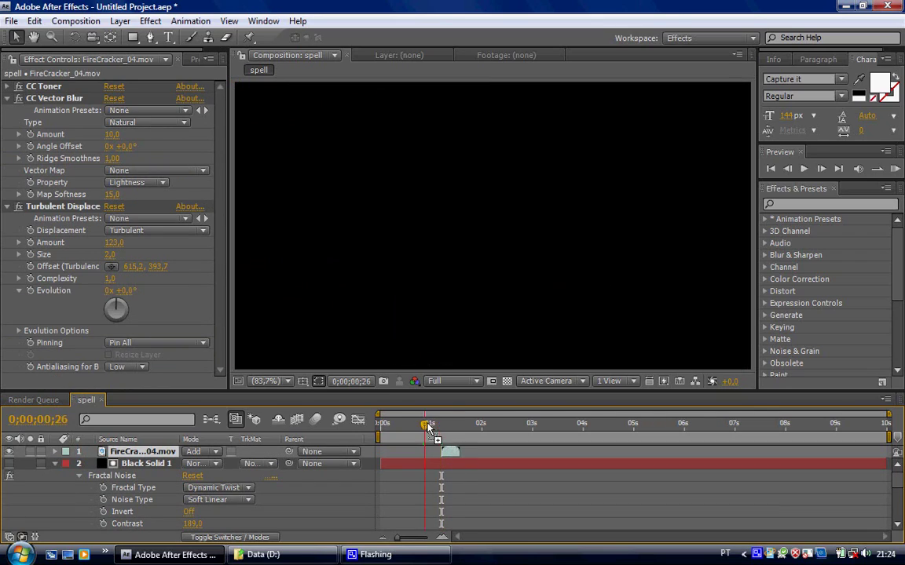
# Run a RAM Preview to check the burst synced at 0;00;01;06.
pyautogui.click(66, 23)
pyautogui.moveTo(202, 182)
pyautogui.click(325, 179)
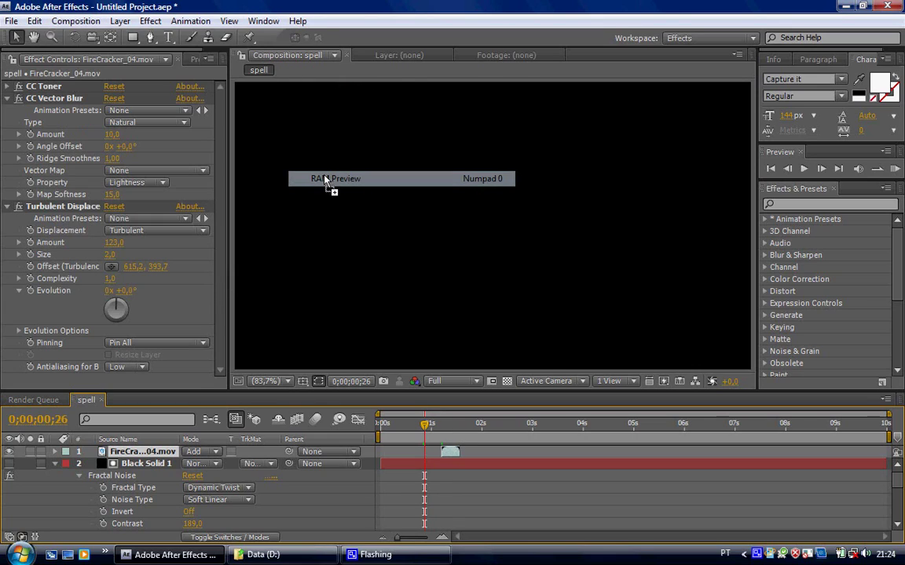